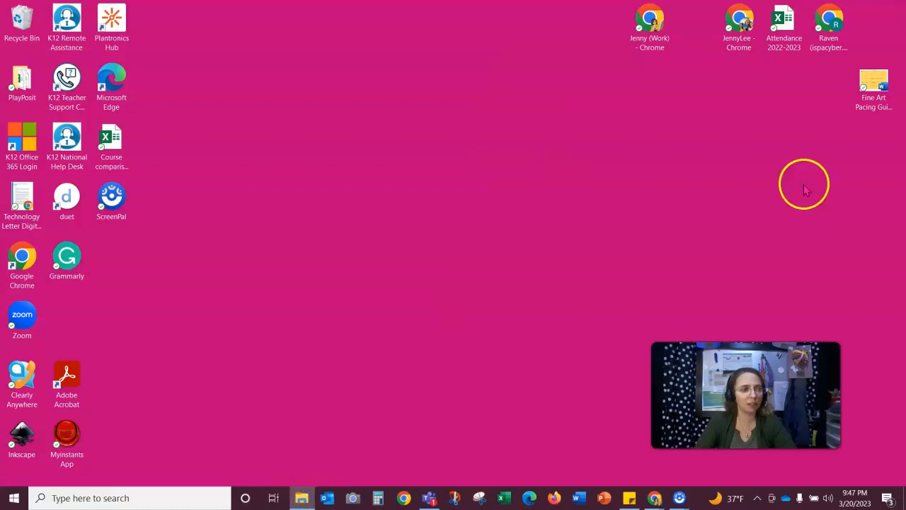
- Open the .xcf project from Documents > Digital Art Class > Gimp - Item in a Bottle
drag(905, 76, 243, 26)
click(157, 185)
click(285, 167)
double_click(285, 167)
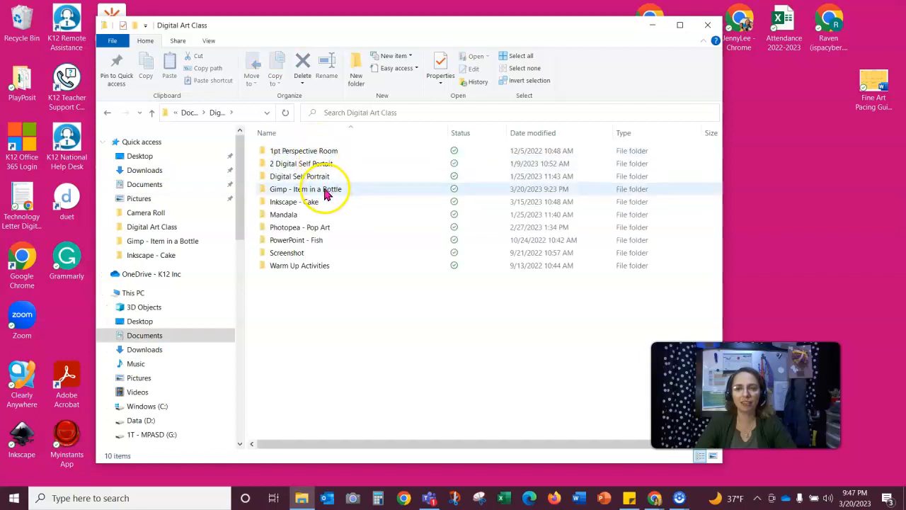
double_click(291, 190)
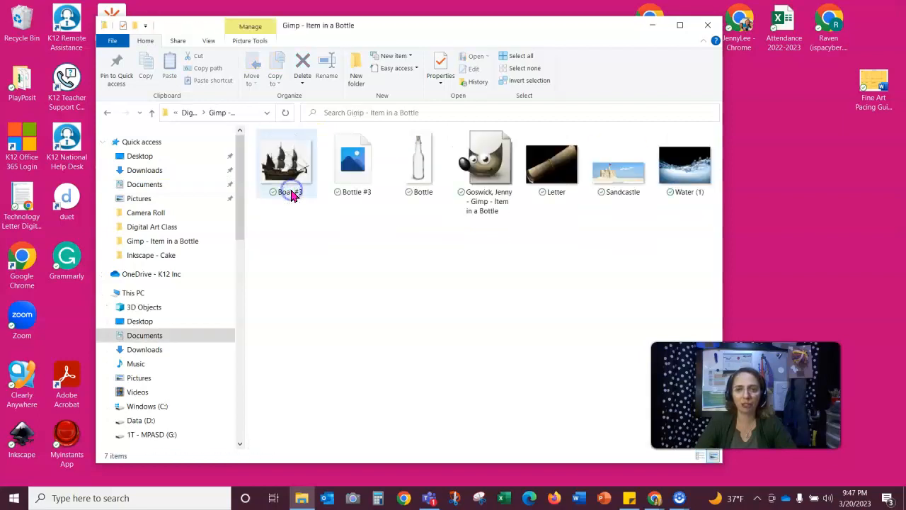
click(493, 176)
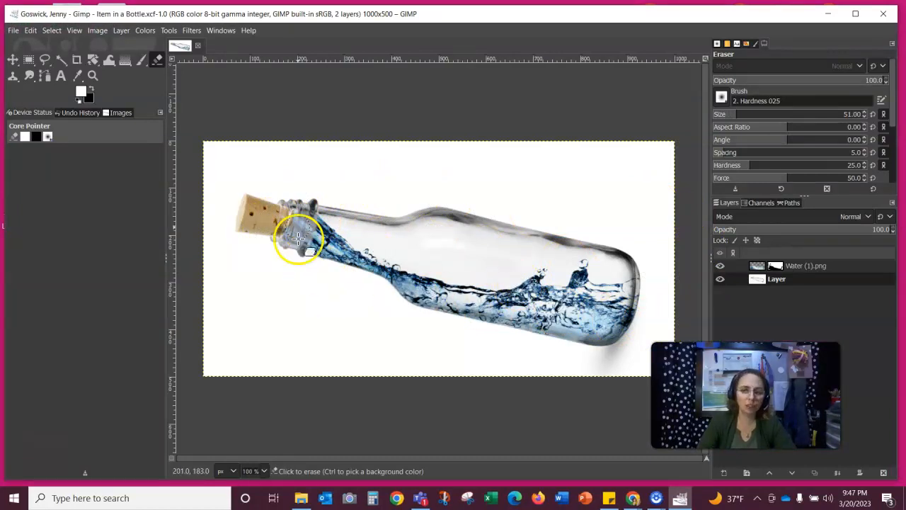
- Erase the stray blue water by the cork and open Water (1).png's layer attributes
mouse_move(300, 225)
mouse_down()
mouse_move(286, 247)
mouse_move(291, 229)
mouse_move(294, 242)
mouse_move(309, 236)
mouse_move(304, 243)
mouse_move(313, 192)
mouse_move(290, 256)
mouse_move(351, 255)
mouse_move(316, 248)
mouse_move(305, 223)
mouse_up()
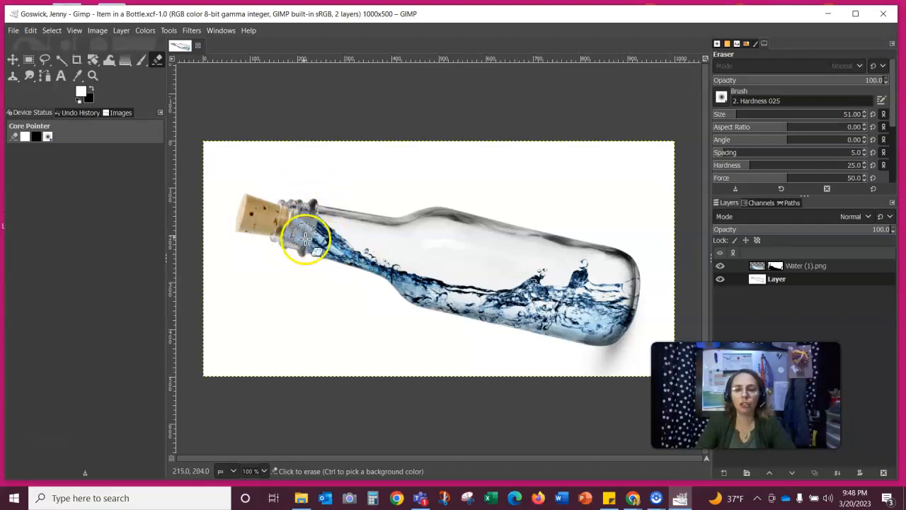
double_click(775, 265)
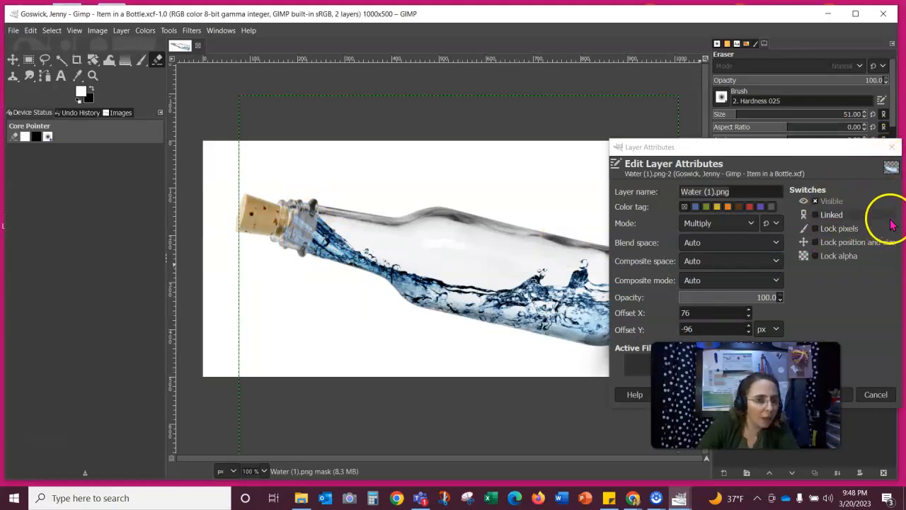
- Close the Water (1).png attributes, keeping Multiply mode, and bring the Gimp - Item in a Bottle folder forward
click(889, 146)
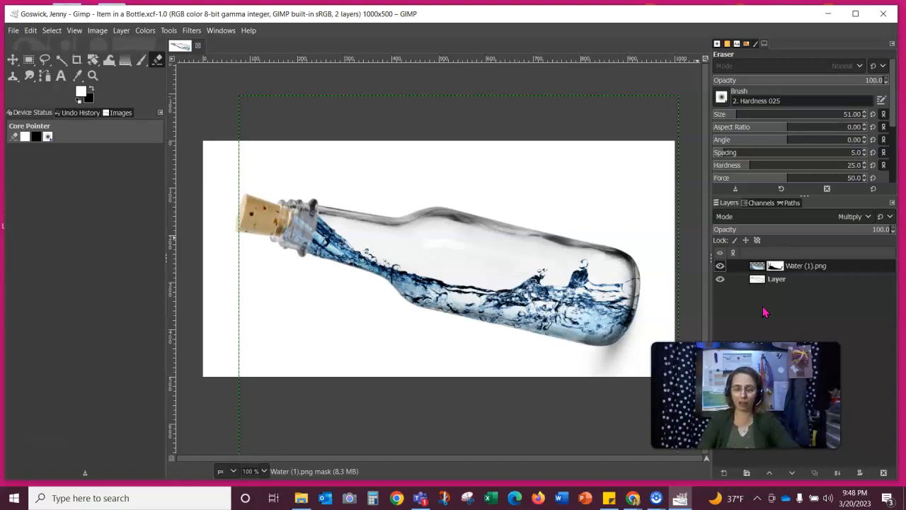
click(300, 496)
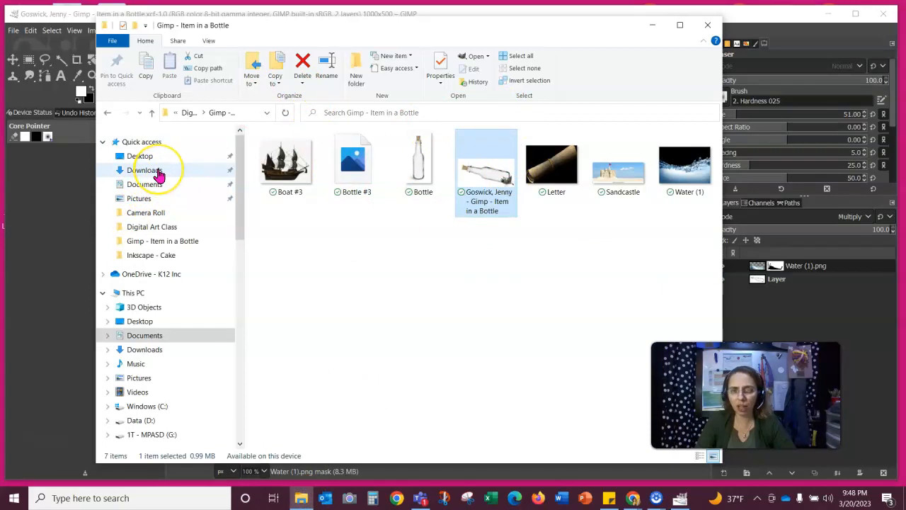
- Drag the Fish image from Downloads onto the GIMP canvas as a new Fish.png layer
click(144, 170)
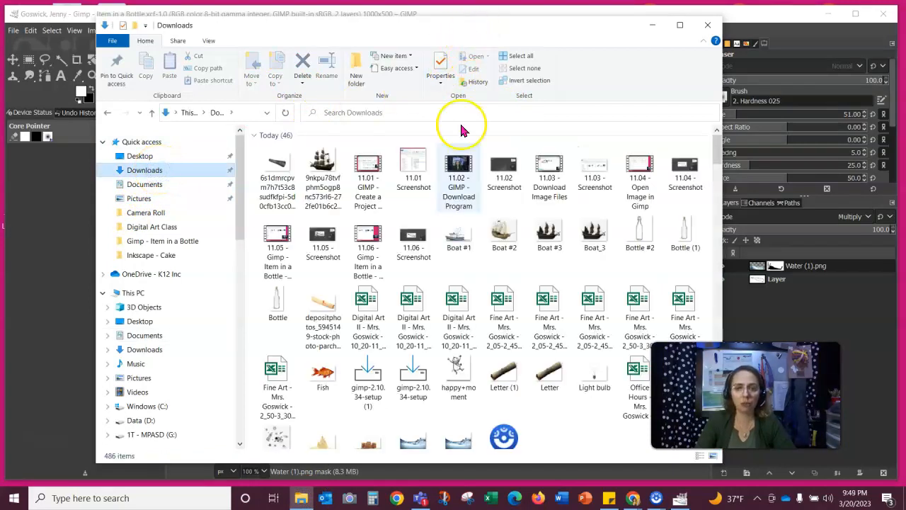
drag(424, 28, 576, 36)
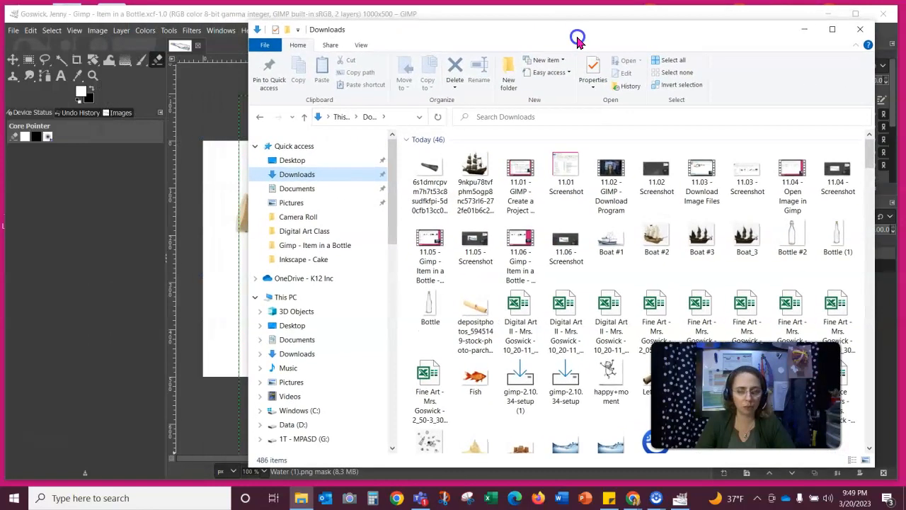
drag(476, 384, 223, 237)
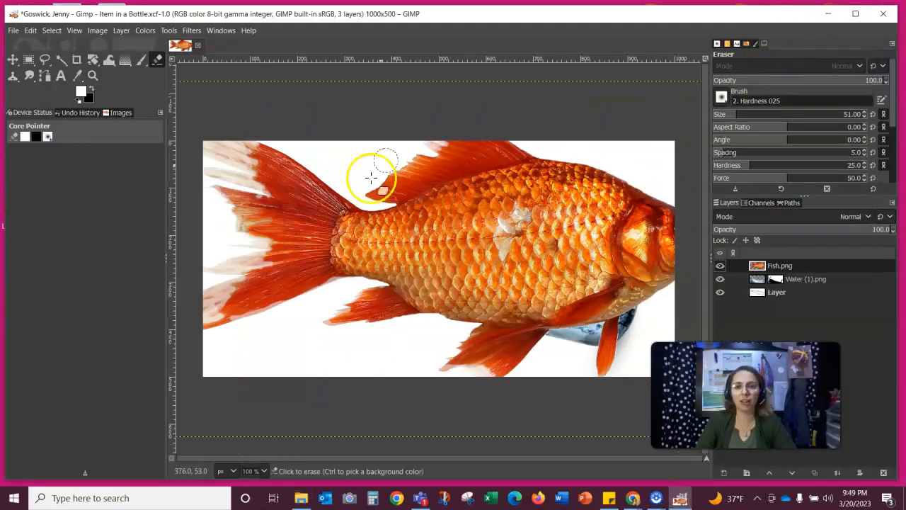
- Scale the Fish.png layer down to 145 × 85 px with the Scale tool
click(95, 62)
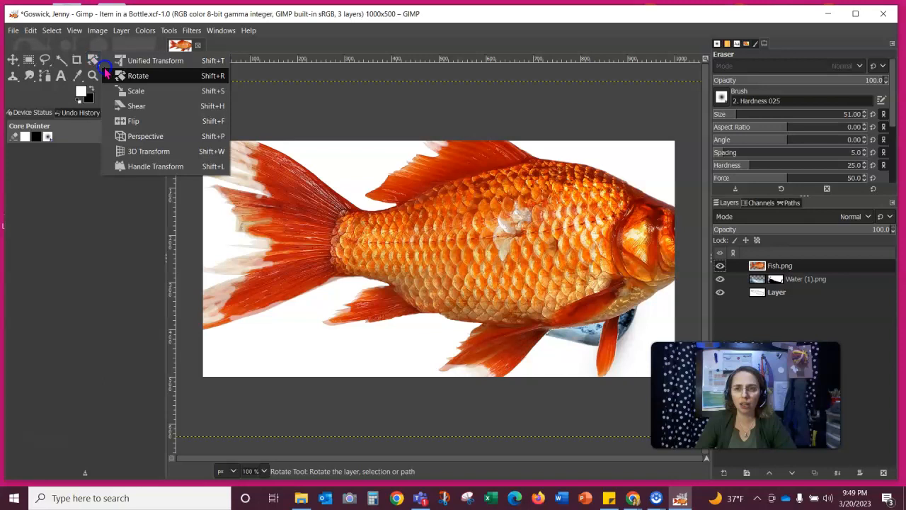
click(143, 90)
drag(225, 117, 608, 360)
drag(640, 397, 521, 324)
drag(599, 448, 496, 418)
drag(629, 409, 391, 259)
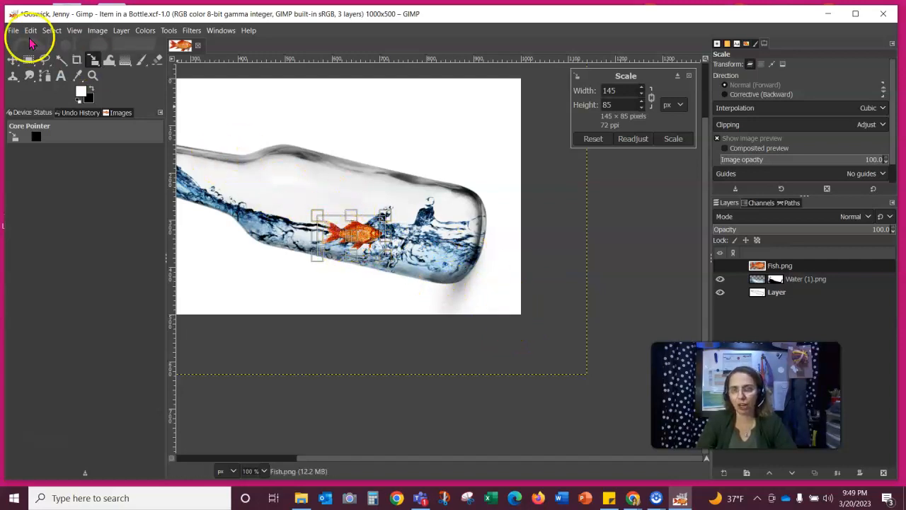
- Commit the scale and move the goldfish into the water near the bottle's rounded end
click(13, 59)
drag(367, 246, 449, 271)
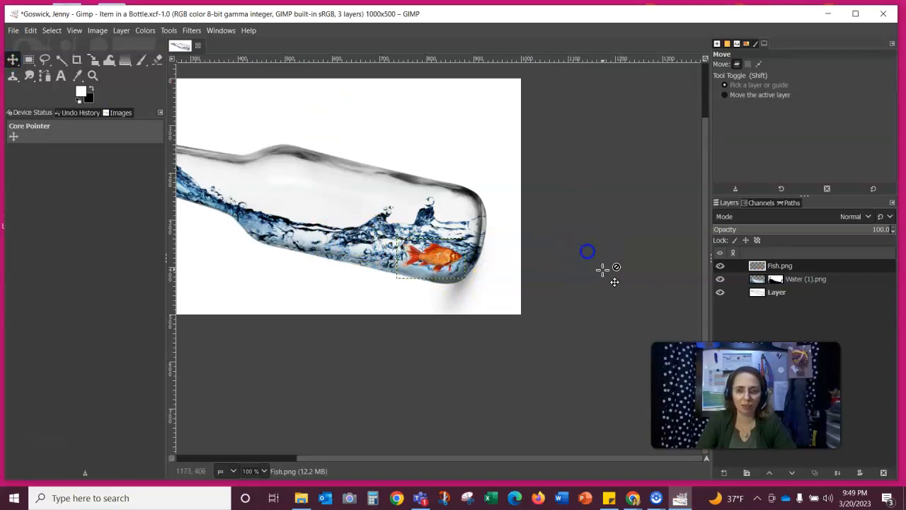
mouse_move(436, 261)
mouse_down()
mouse_move(362, 237)
mouse_move(433, 255)
mouse_up()
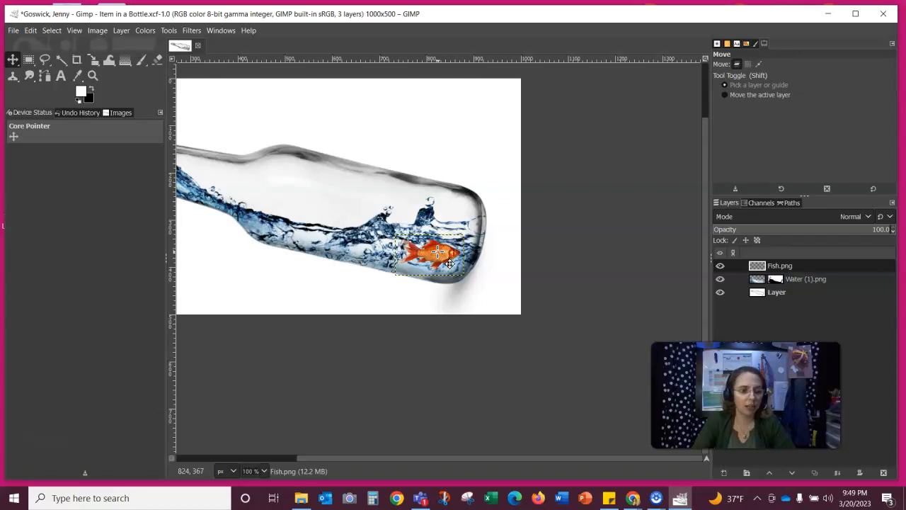
- Browse the canvas right-click menu's selection commands, then dismiss the menu
right_click(439, 256)
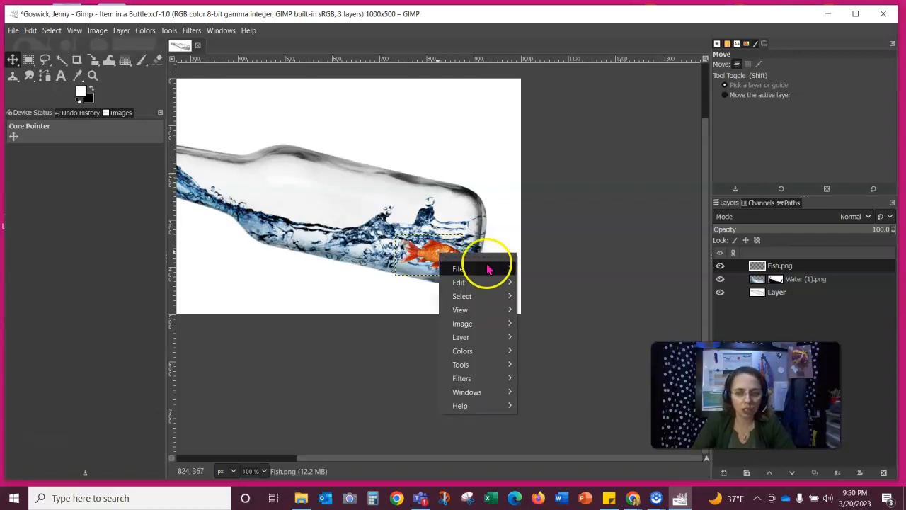
mouse_move(490, 283)
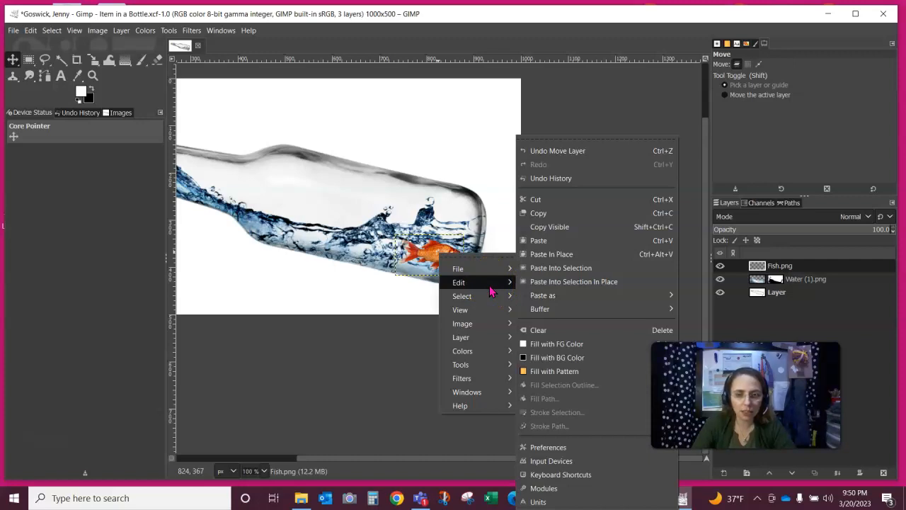
click(490, 300)
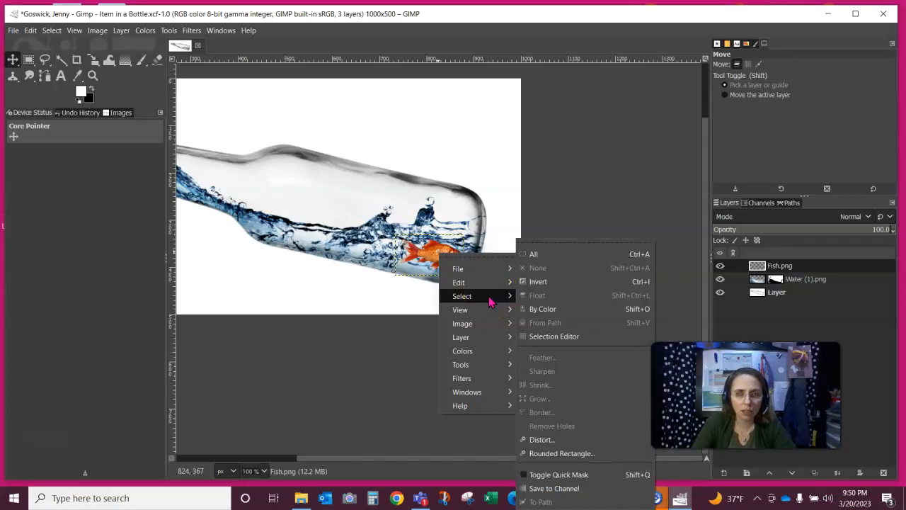
click(450, 263)
click(98, 54)
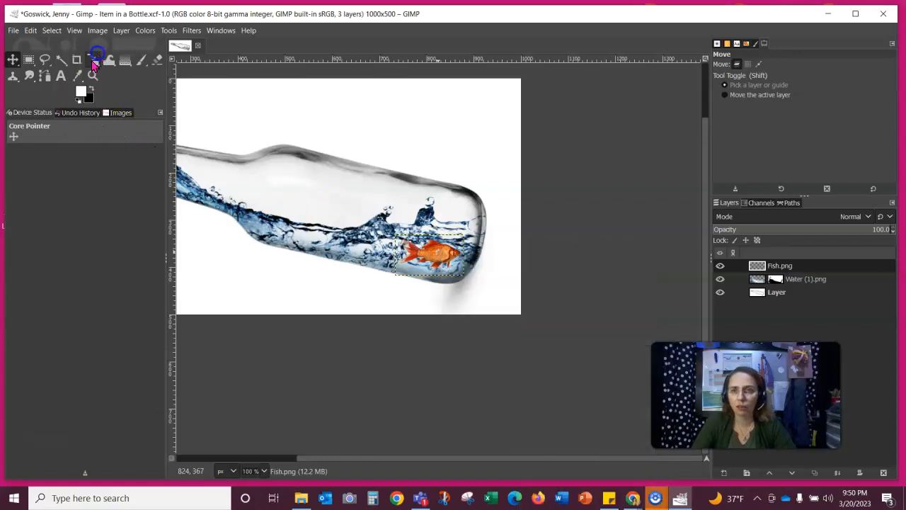
- Flip the goldfish layer horizontally with the Flip tool from the transform group
click(92, 62)
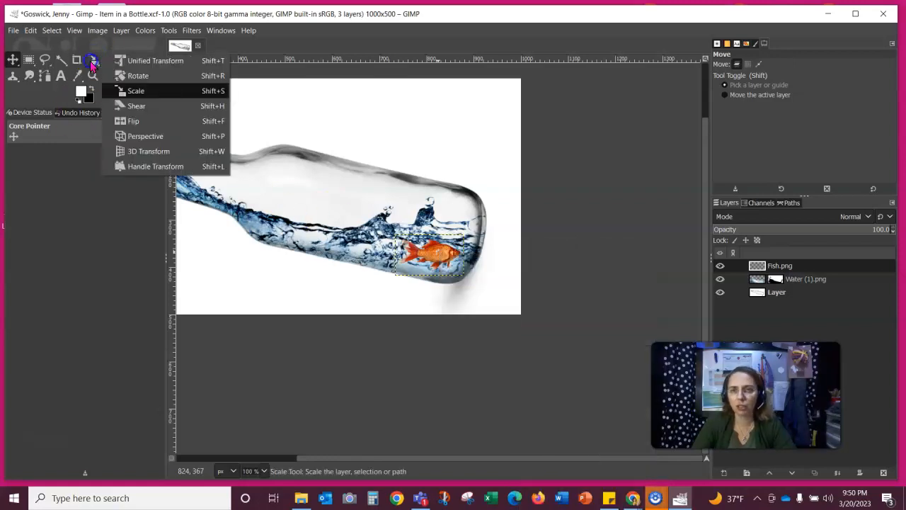
click(126, 120)
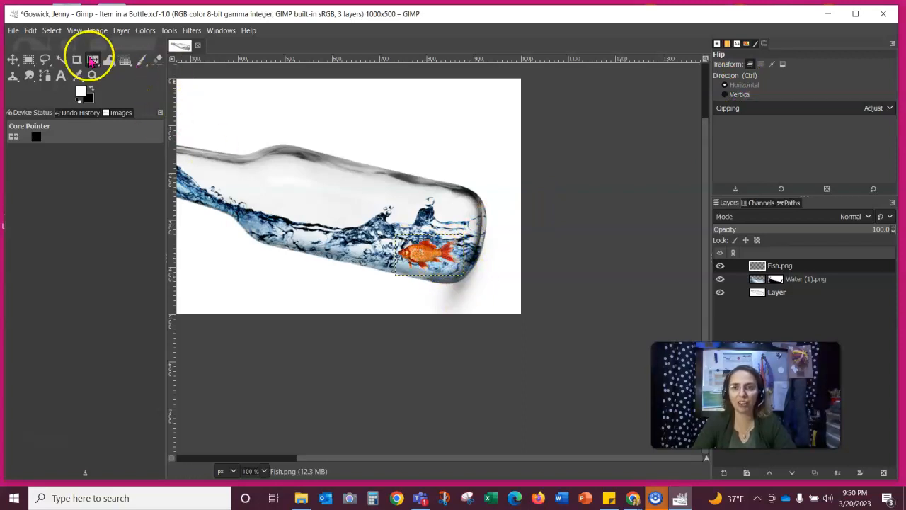
drag(92, 61, 148, 79)
drag(434, 458, 352, 446)
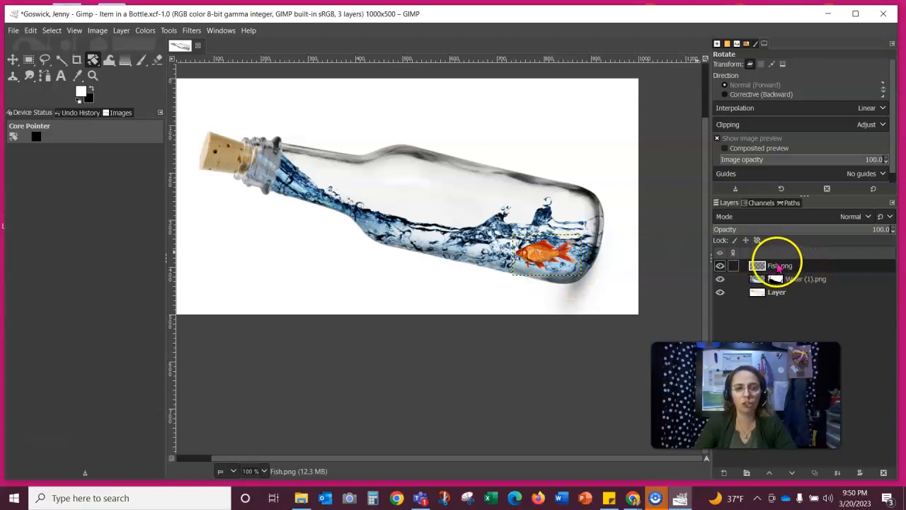
- Try Multiply, Darken only, Luma darken only and Burn blend modes on Fish.png
click(868, 216)
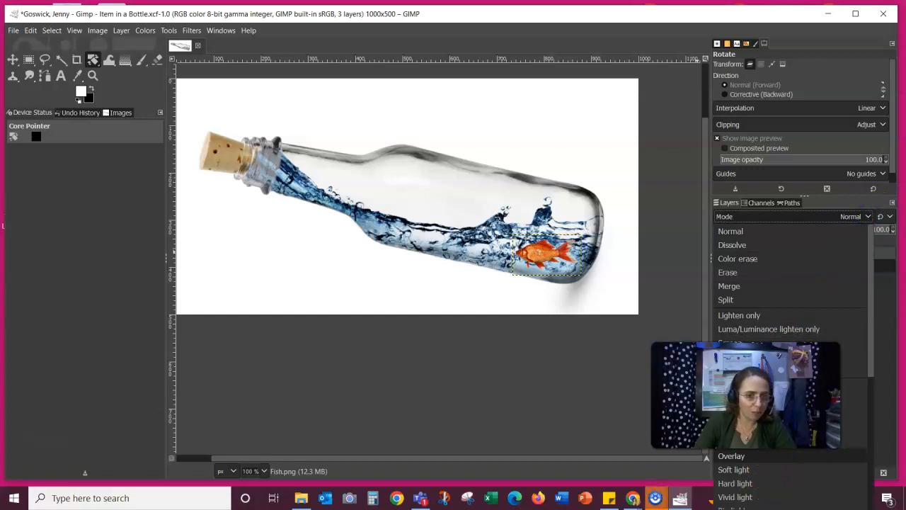
click(785, 382)
drag(803, 375, 607, 377)
click(865, 218)
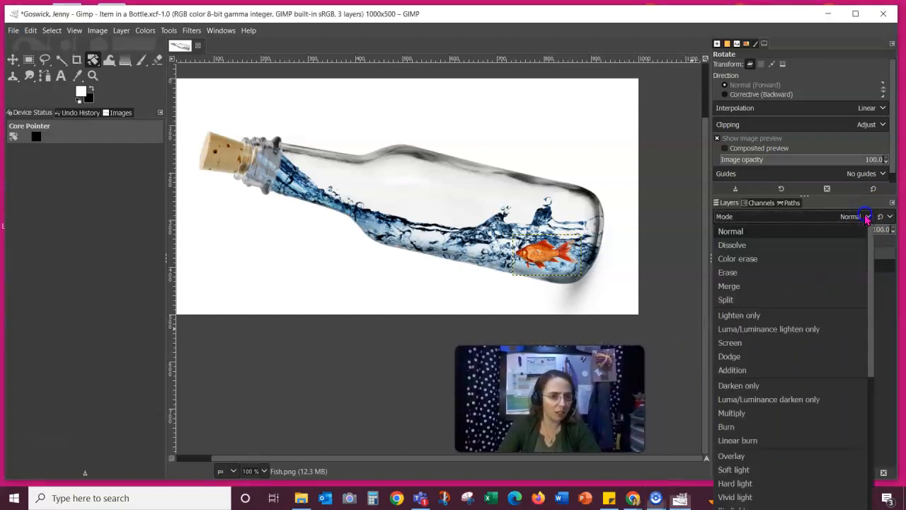
click(737, 414)
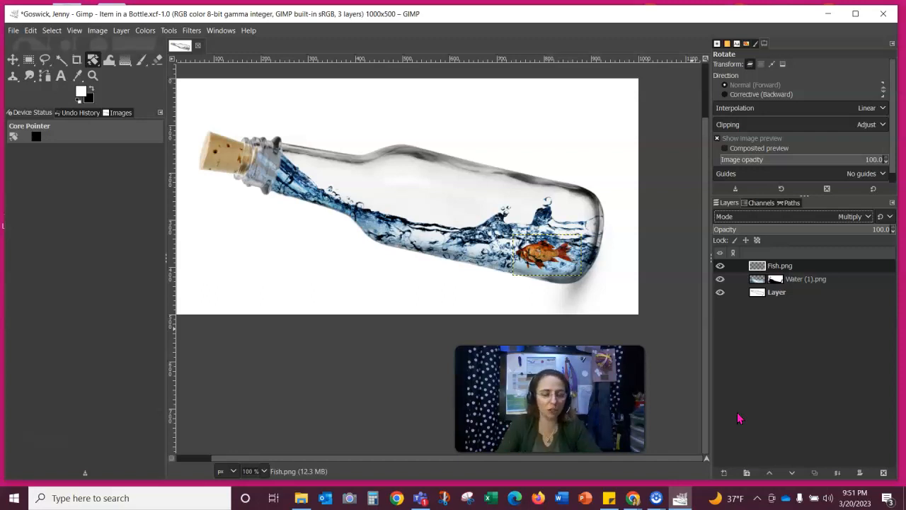
click(869, 217)
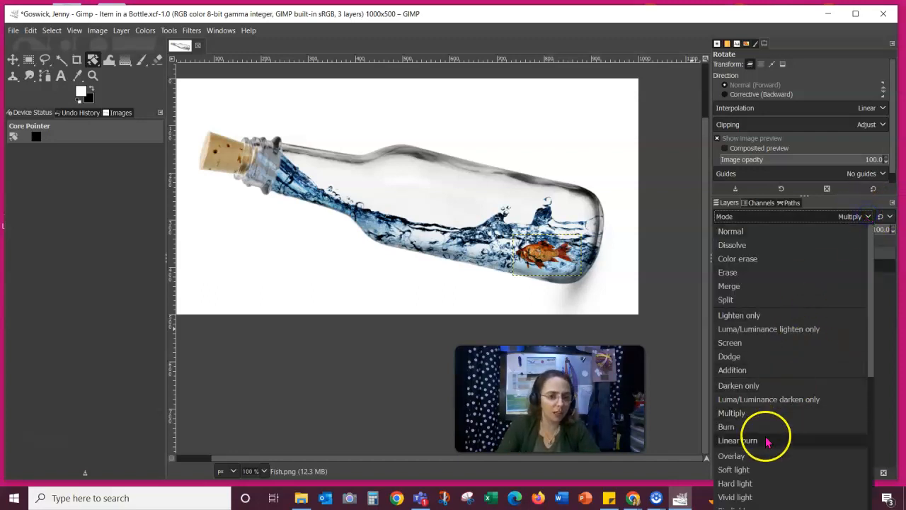
click(741, 389)
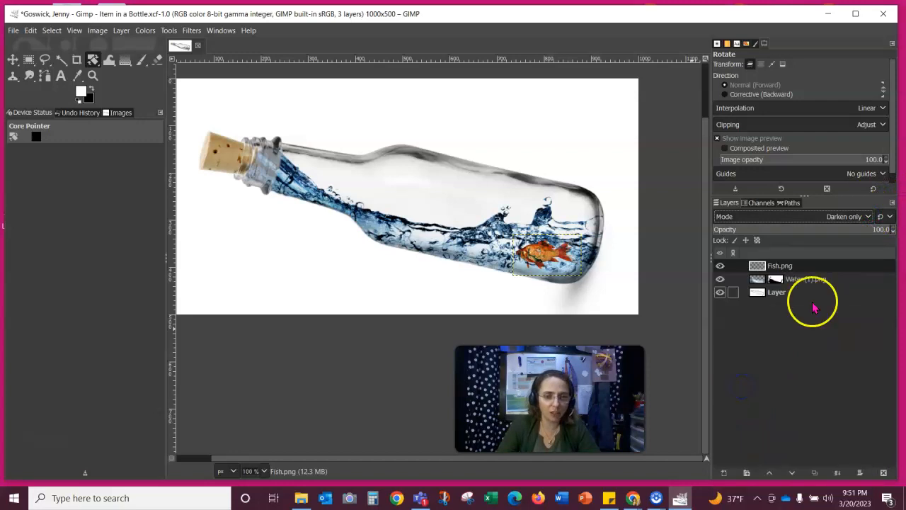
click(869, 217)
click(745, 401)
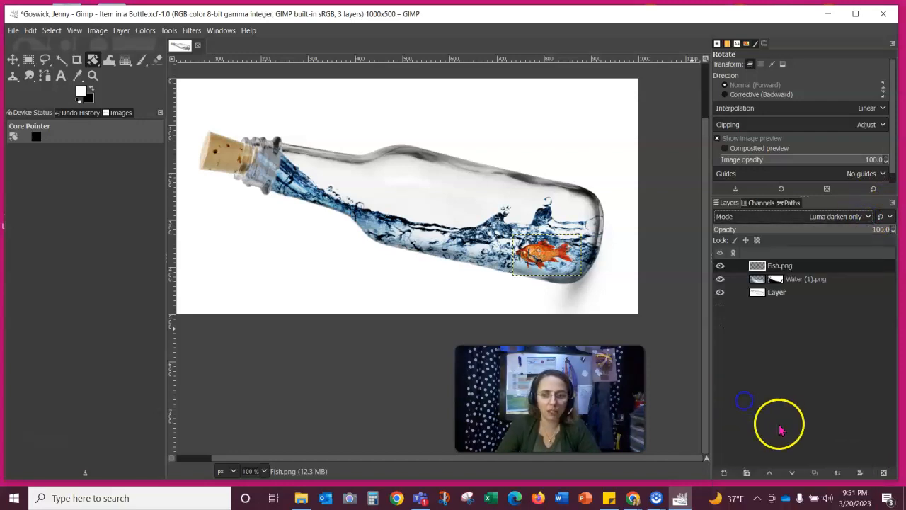
click(866, 217)
click(733, 429)
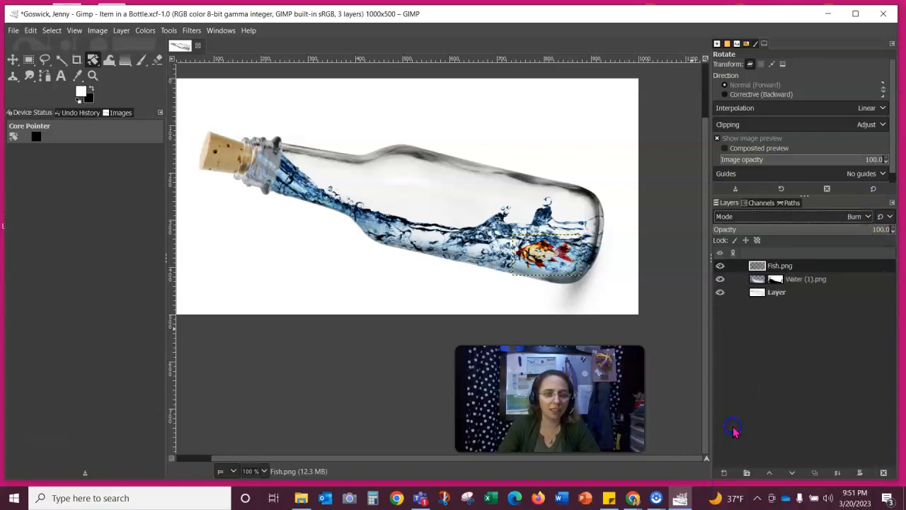
- Compare Linear burn, Dodge and Screen modes on the fish, then apply Luma darken only
click(867, 216)
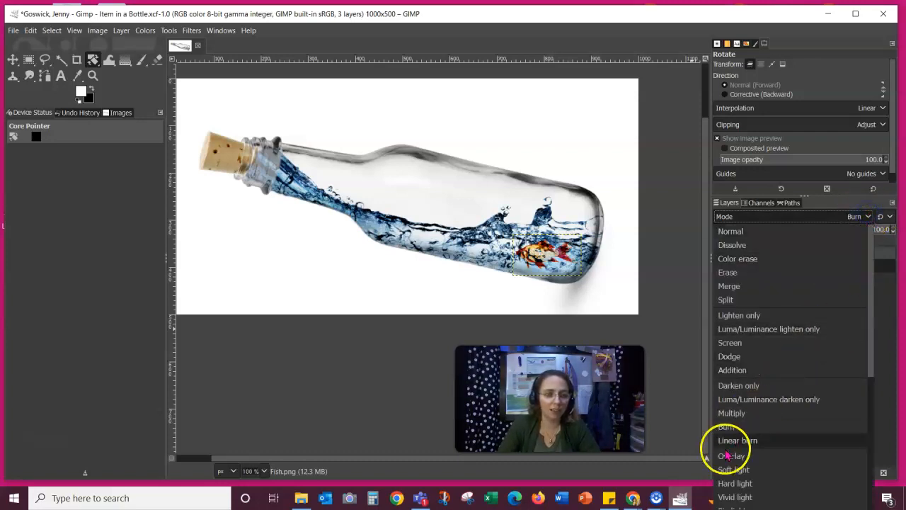
click(732, 441)
click(866, 217)
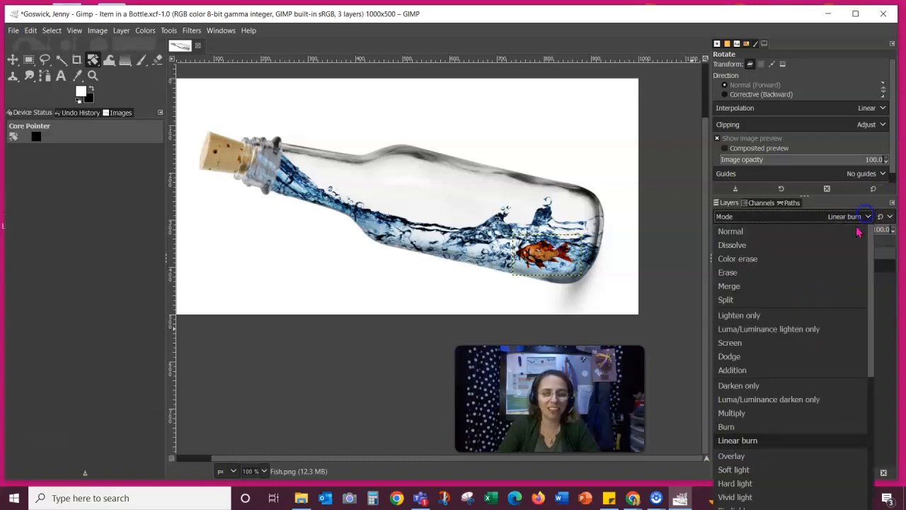
click(743, 358)
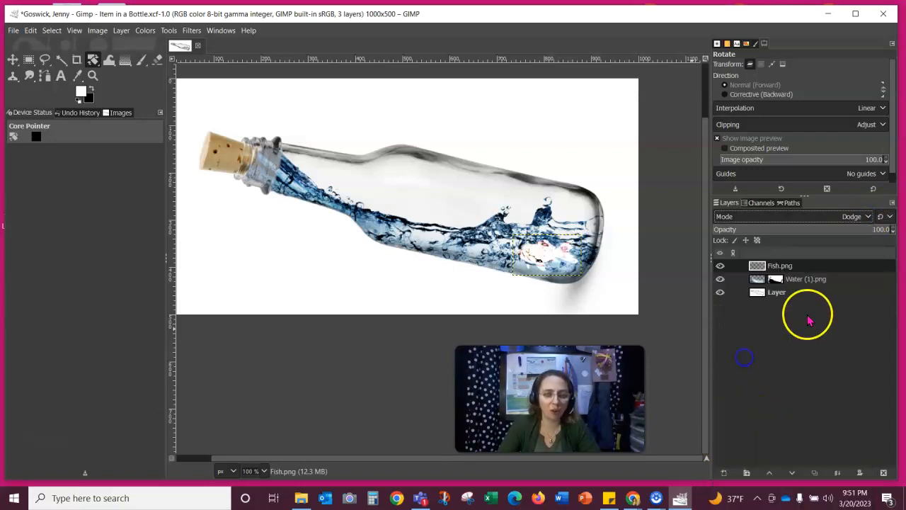
click(866, 217)
click(745, 347)
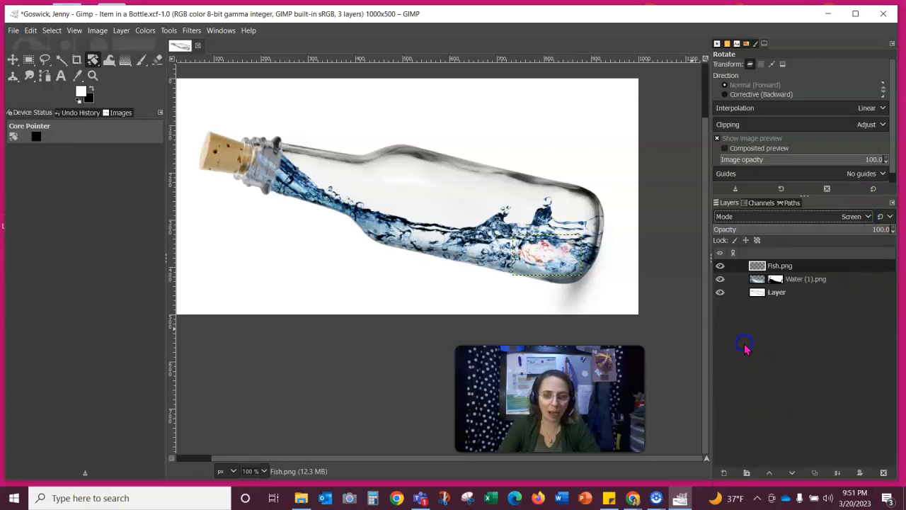
click(866, 216)
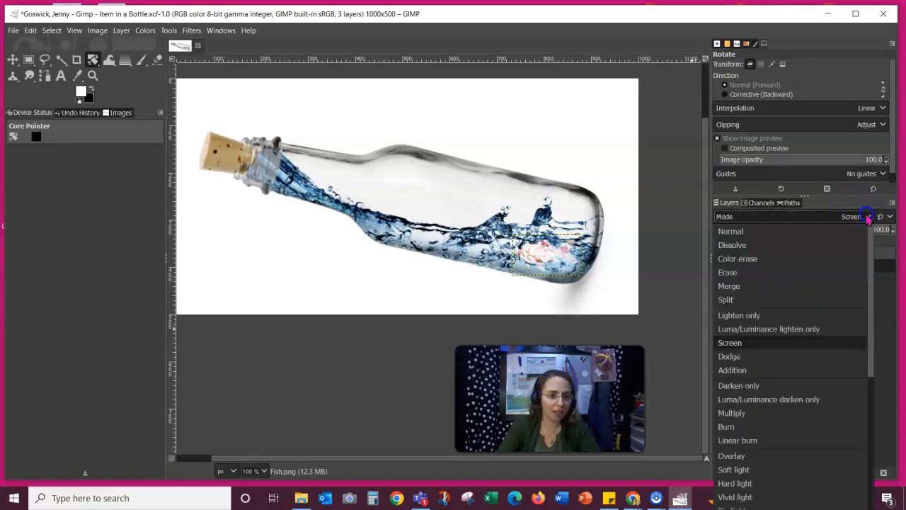
click(744, 400)
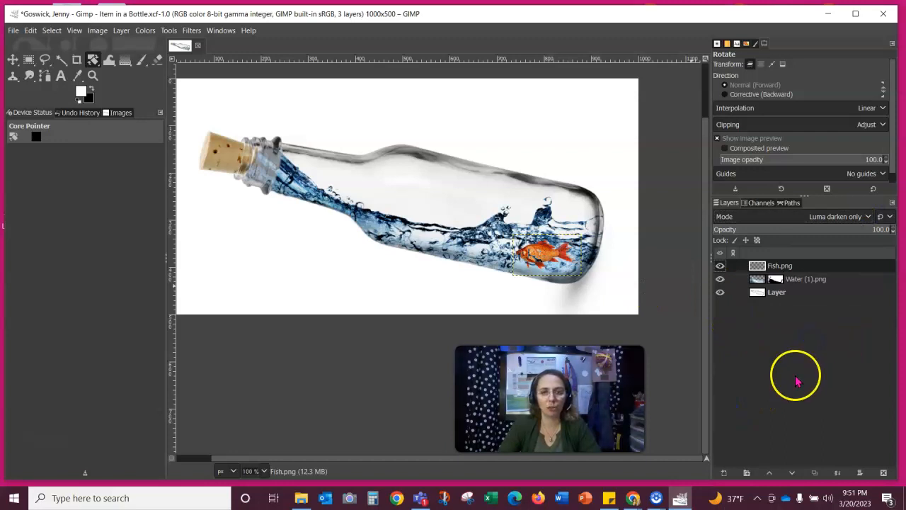
- Reselect Fish.png and try Normal, Dissolve and Color erase blend modes
click(785, 292)
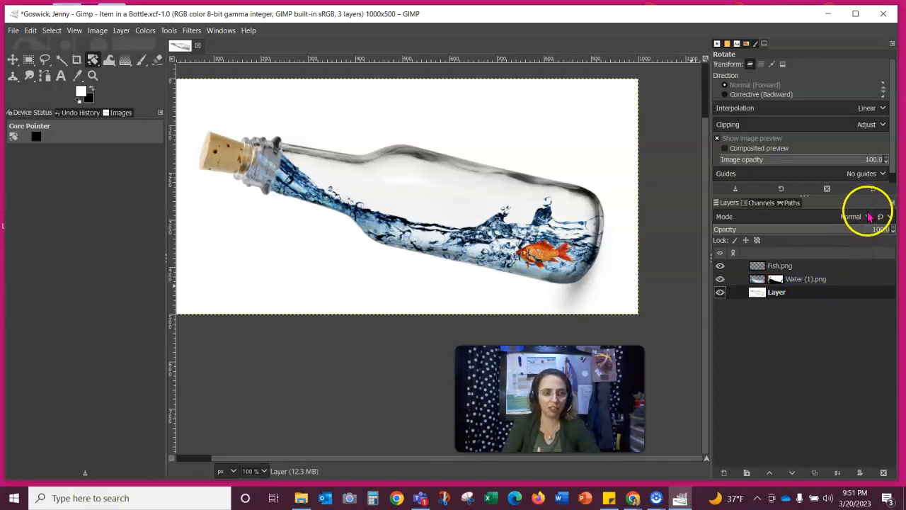
click(816, 266)
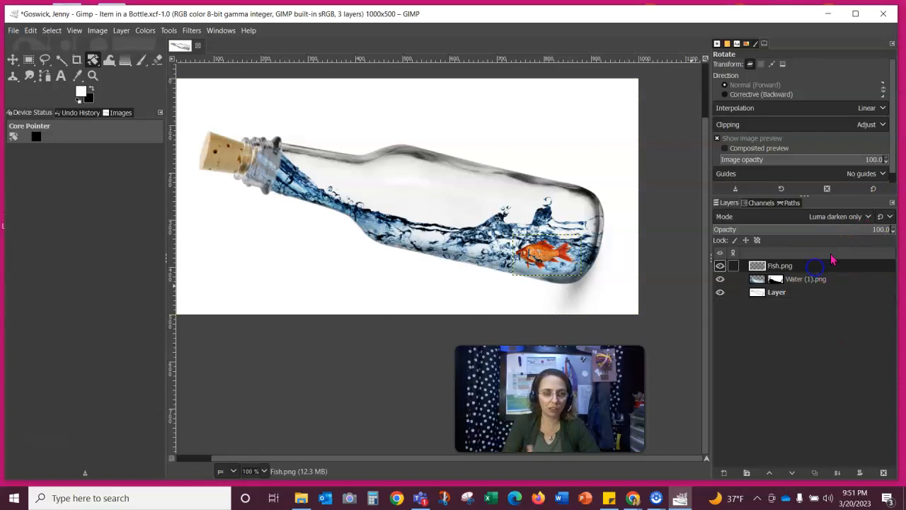
click(869, 220)
click(757, 234)
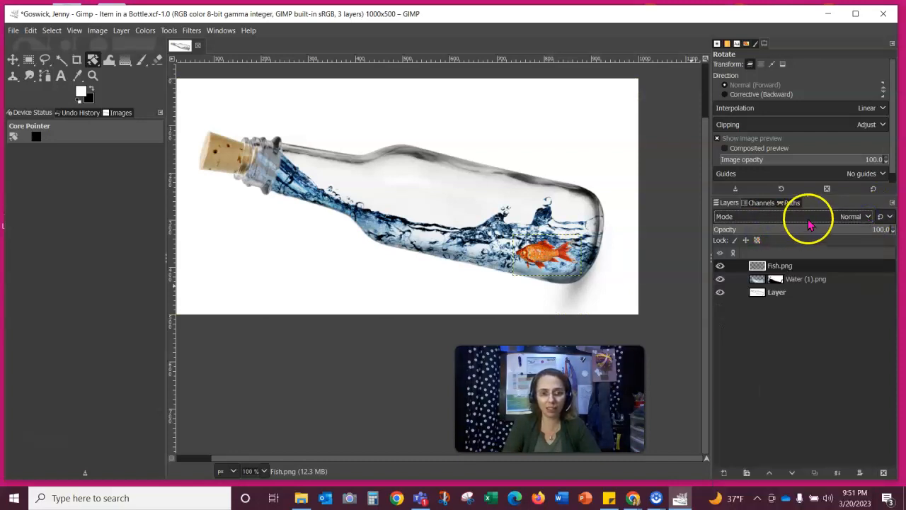
click(868, 218)
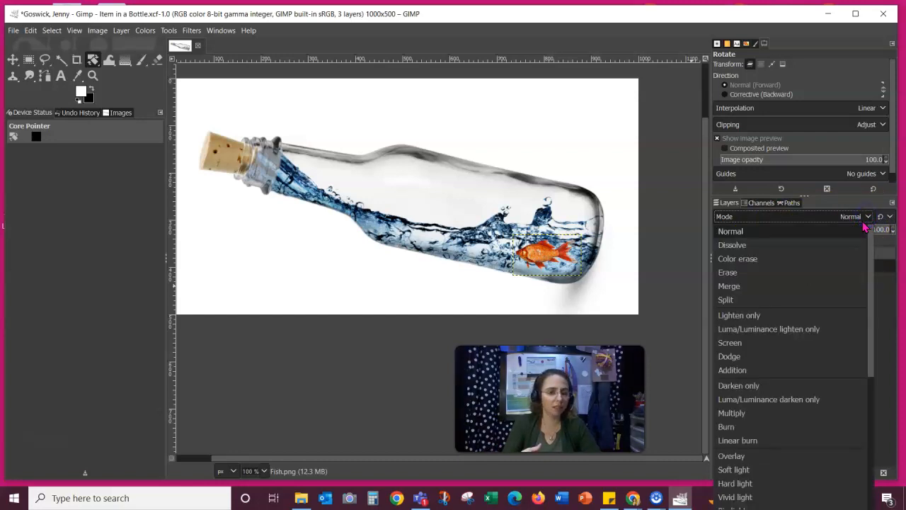
click(763, 245)
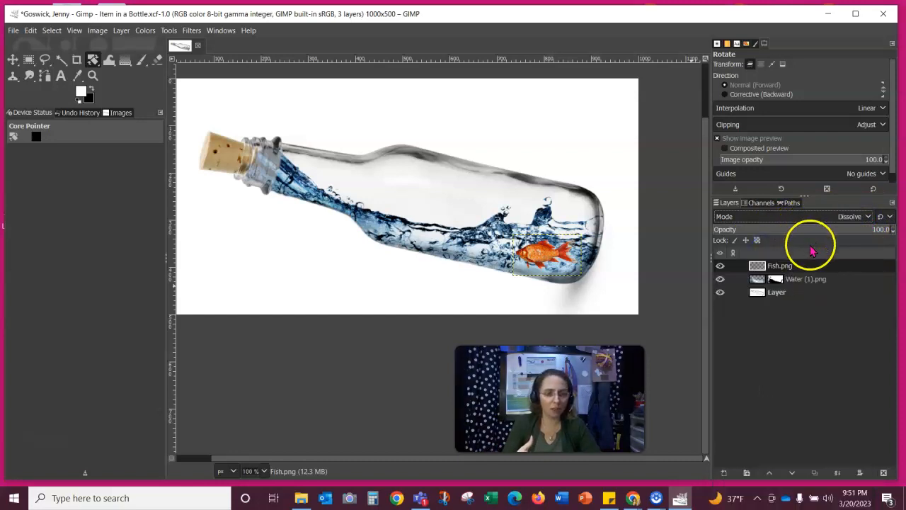
click(868, 218)
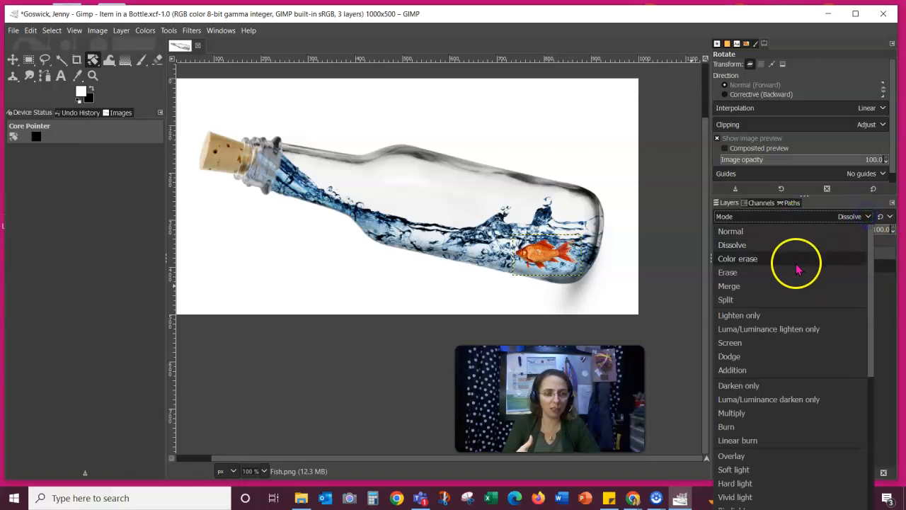
click(799, 264)
- Test Erase, Merge, Normal and Luma lighten only, then settle on Luma darken only
click(865, 218)
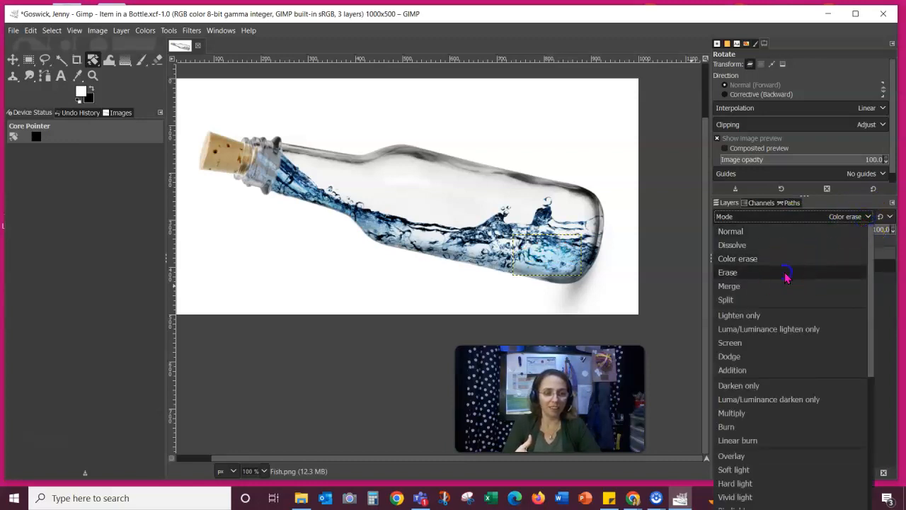
click(784, 273)
click(873, 219)
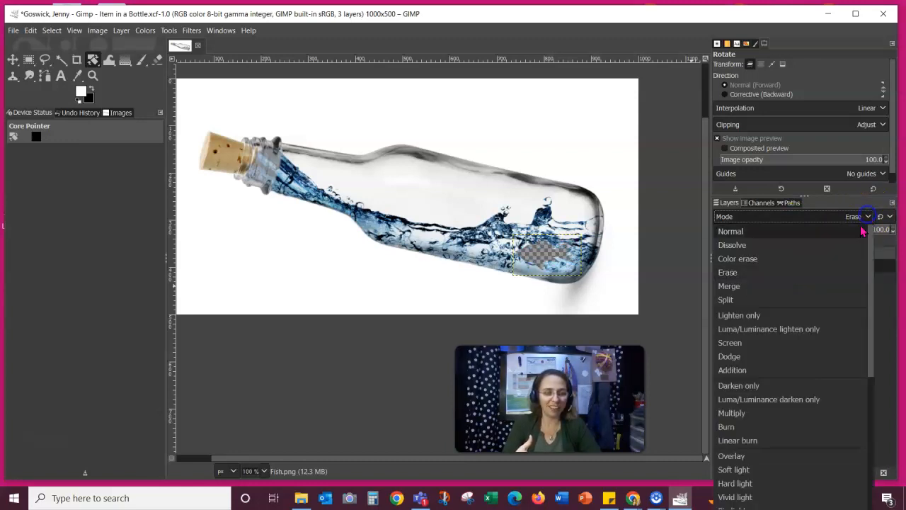
click(823, 287)
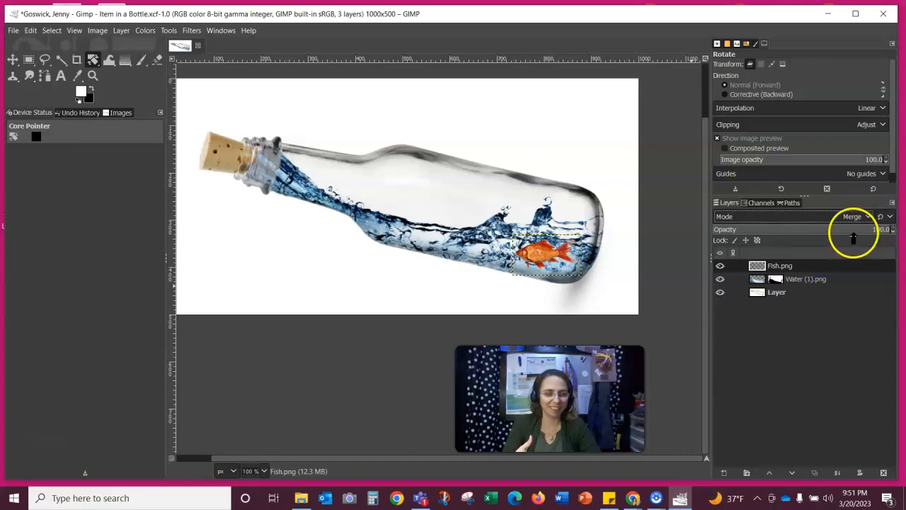
click(870, 218)
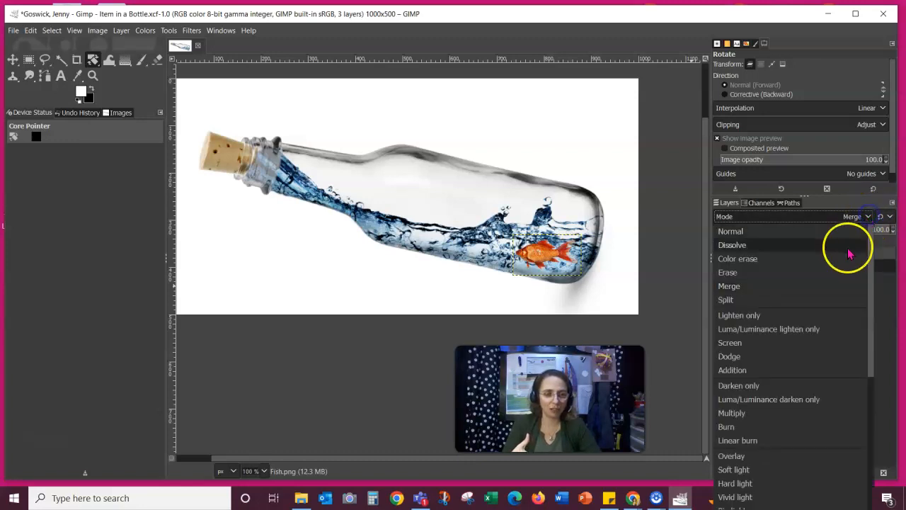
click(846, 236)
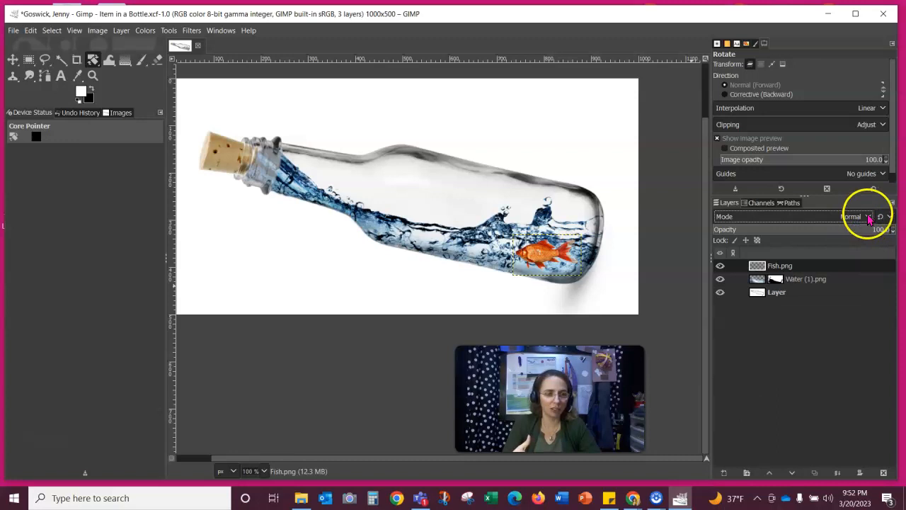
click(869, 219)
click(784, 330)
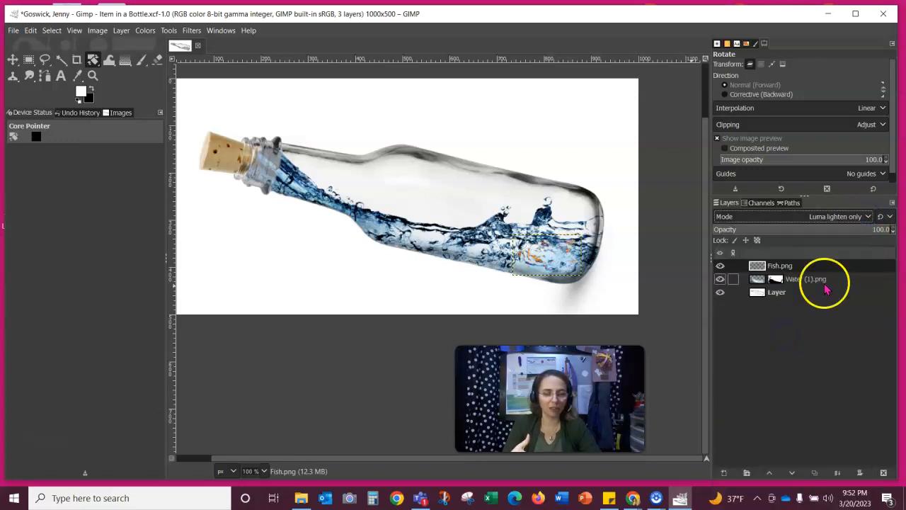
click(864, 221)
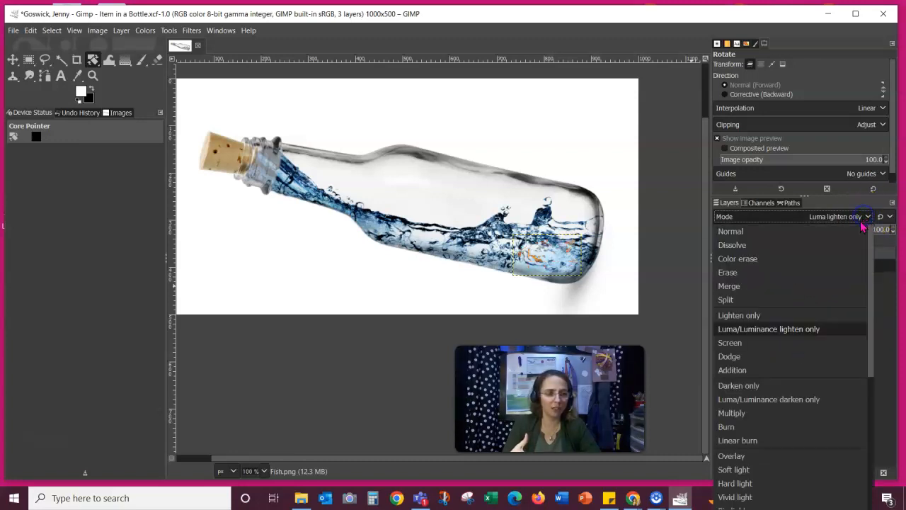
click(764, 399)
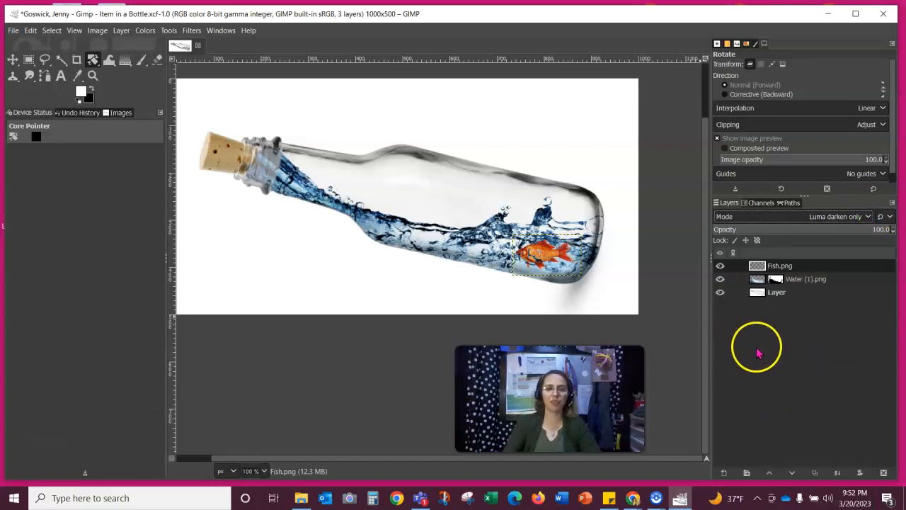
- Hide the Fish.png layer, then select the bottle layer and toggle its visibility
click(719, 267)
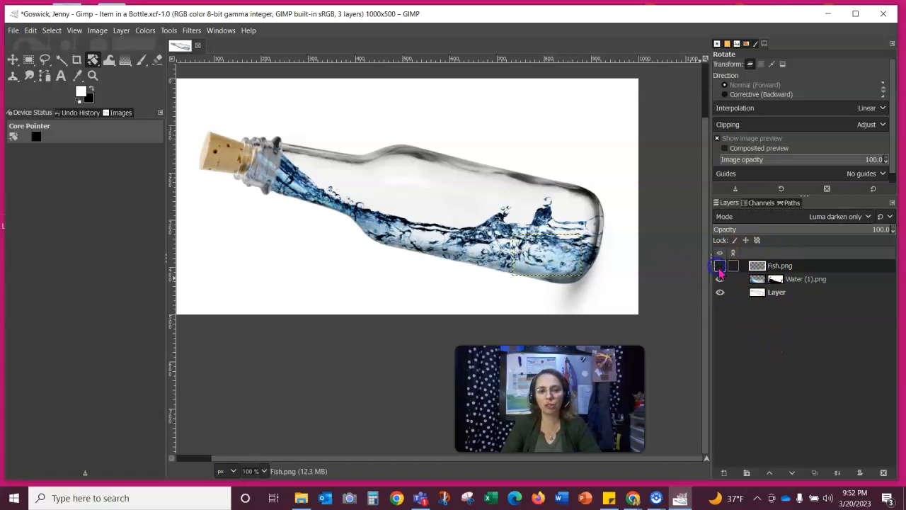
click(770, 290)
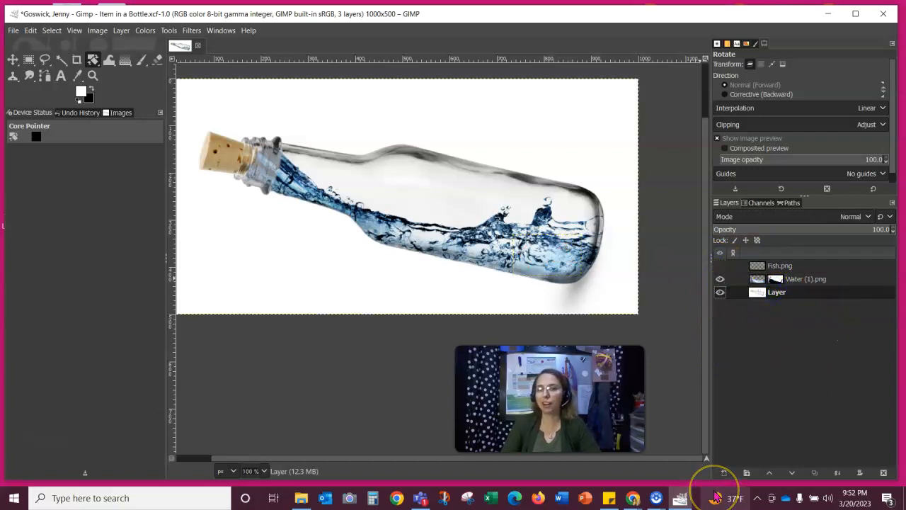
mouse_move(716, 497)
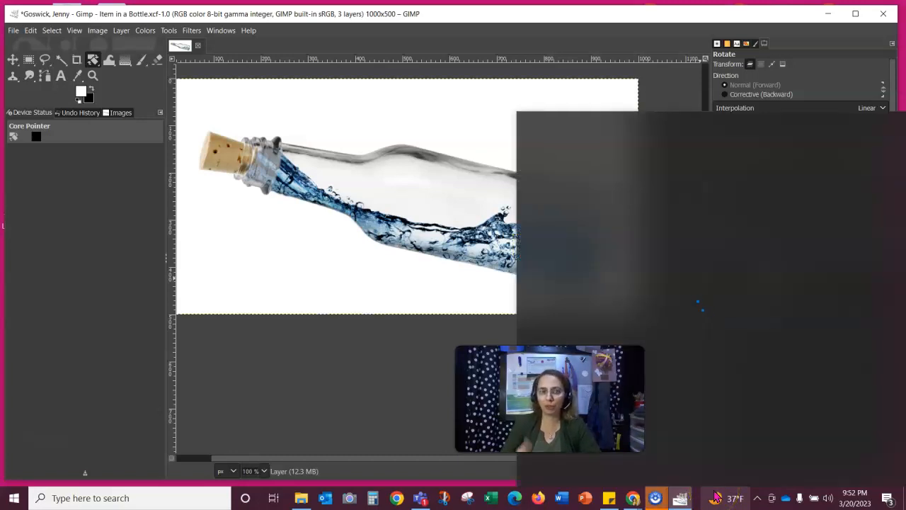
click(357, 411)
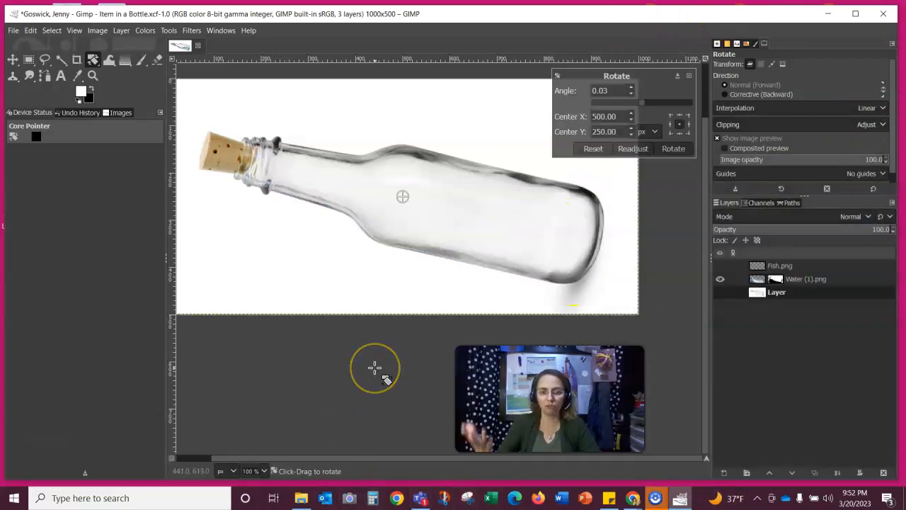
click(720, 292)
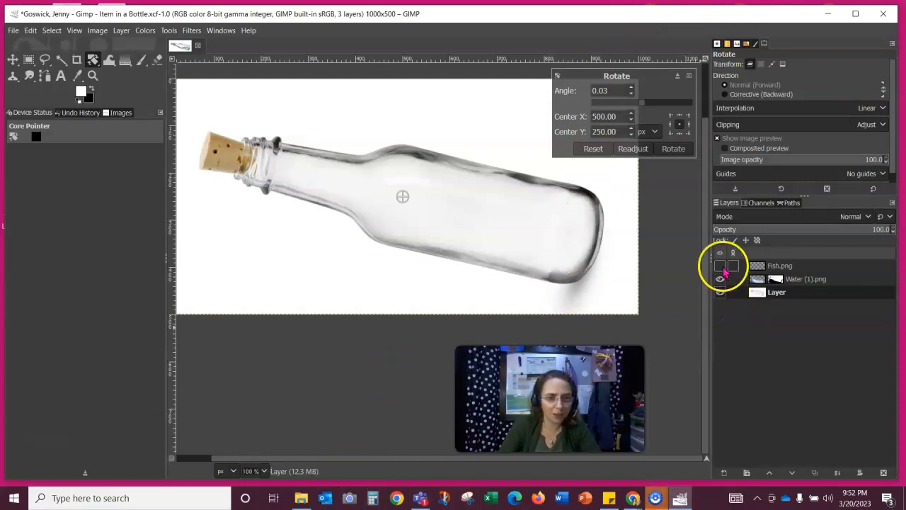
- Toggle the Water (1).png layer off and back on, then switch to the Move tool
click(807, 280)
click(720, 279)
click(719, 279)
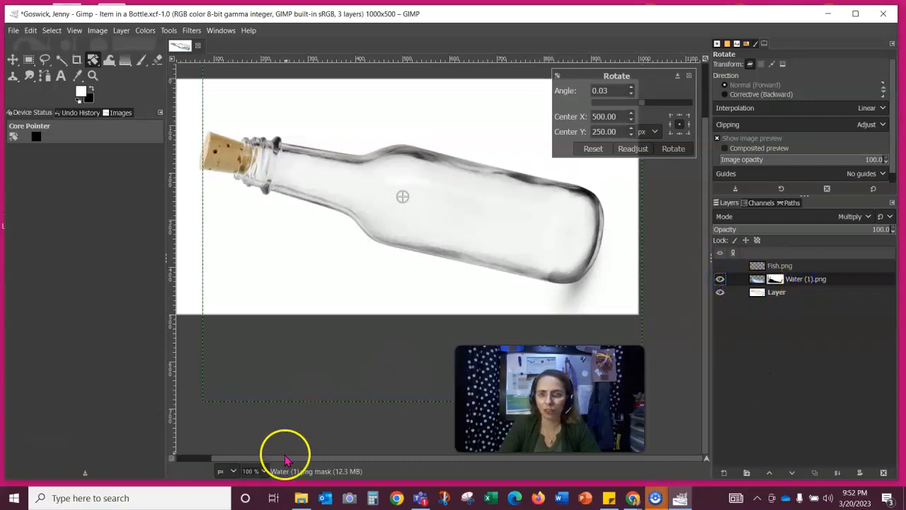
scroll(282, 450, up, 2)
click(13, 60)
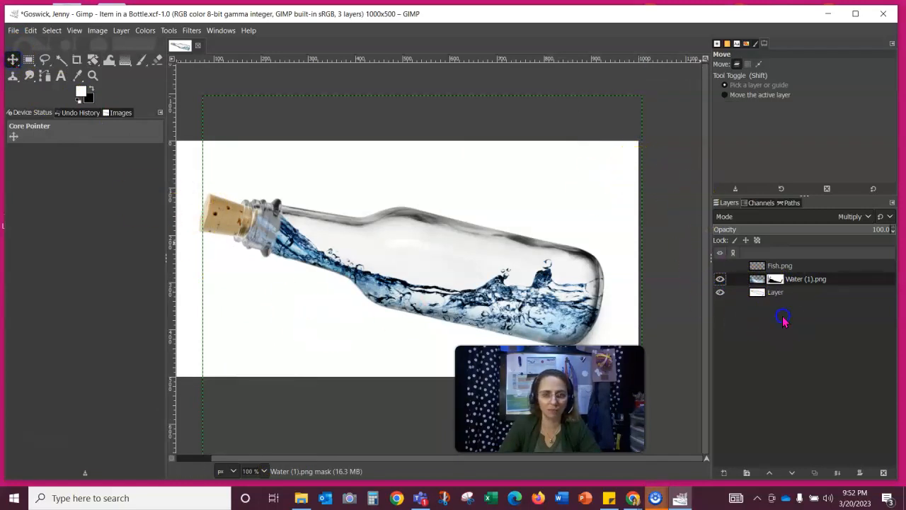
- Select the bottle layer, nudge it slightly, then undo the change
click(771, 294)
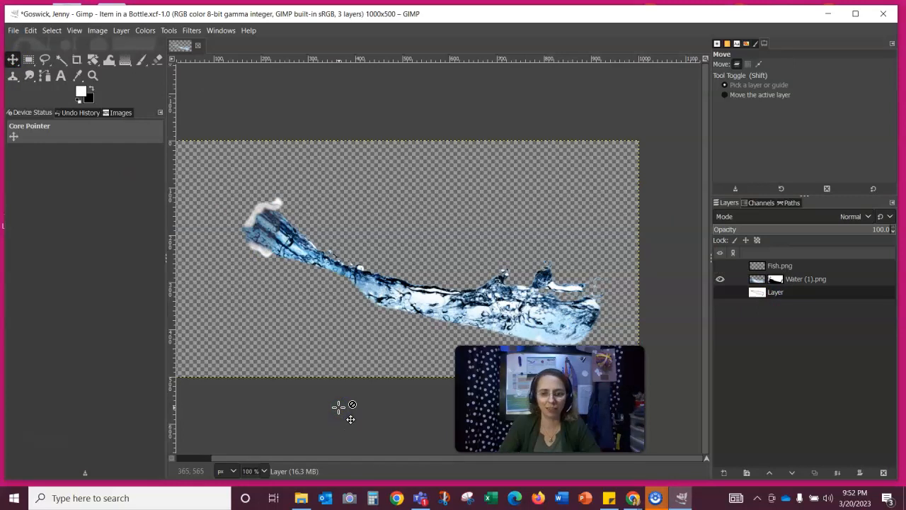
drag(338, 407, 339, 406)
click(30, 30)
click(35, 41)
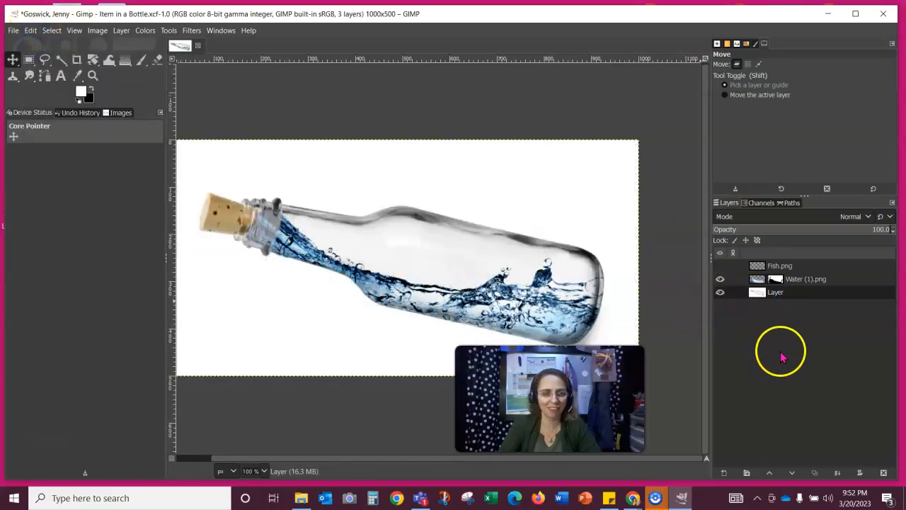
key(ctrl+z)
key(ctrl+z)
key(ctrl+z)
click(501, 114)
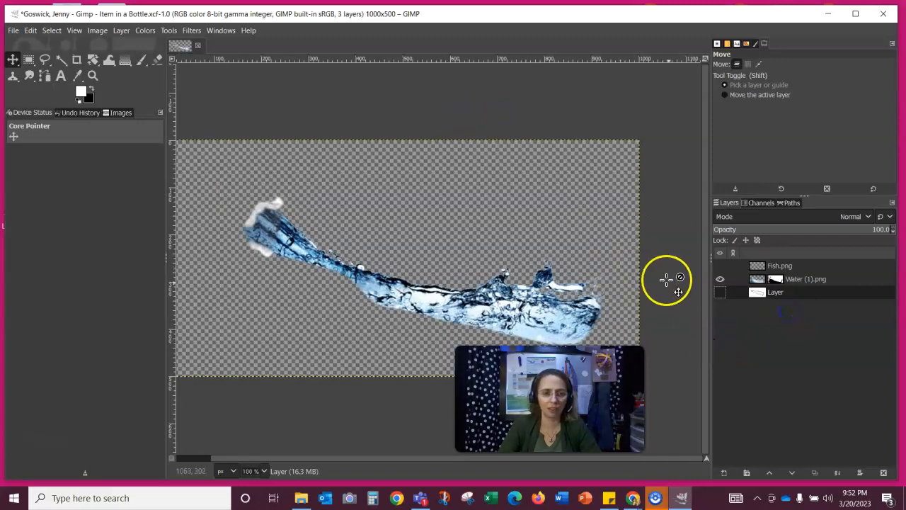
- Show the white background layer with the fish still hidden, then bring up File Explorer
click(719, 292)
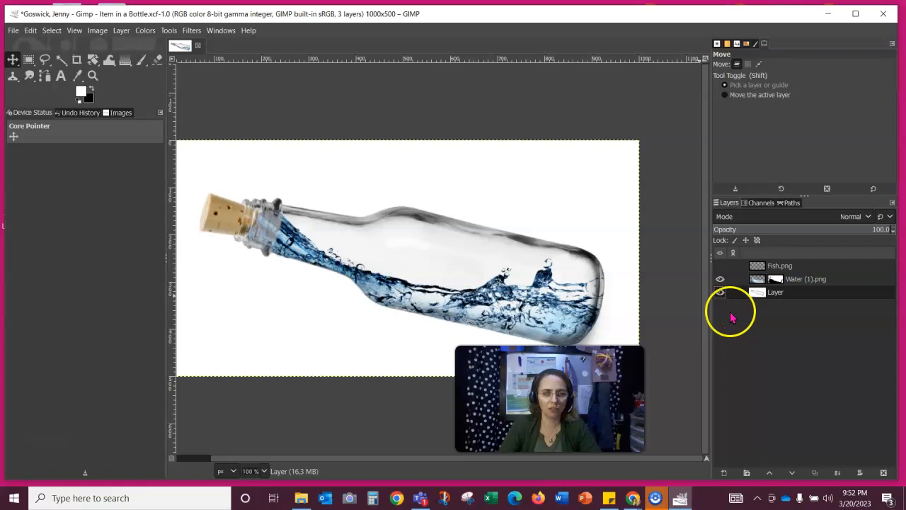
click(789, 278)
click(787, 267)
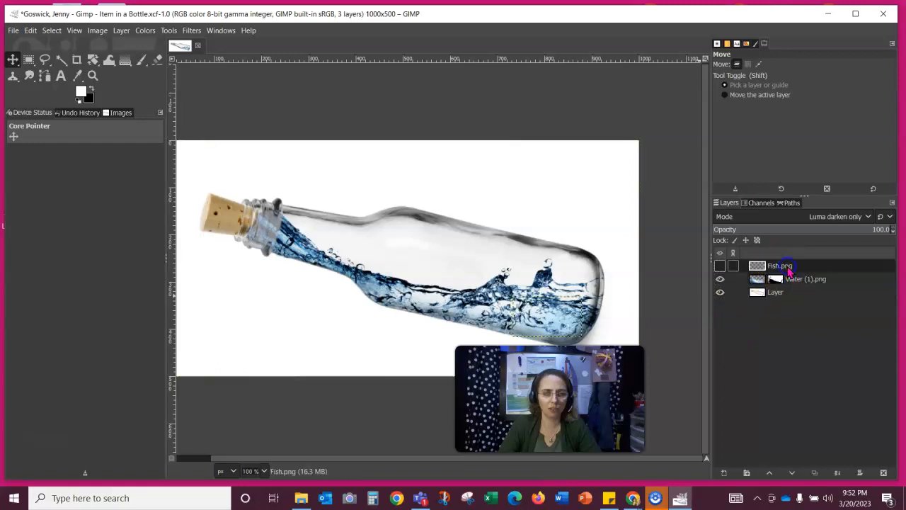
key(space)
key(space)
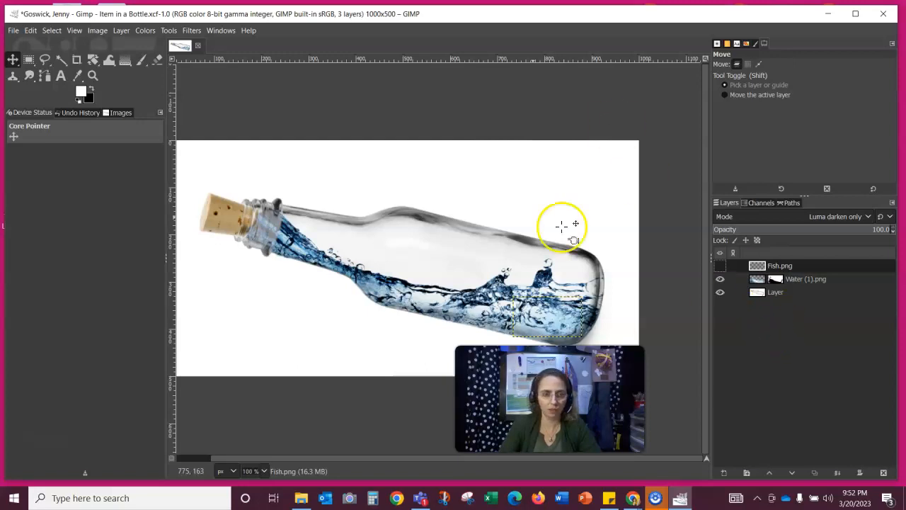
drag(276, 138, 296, 86)
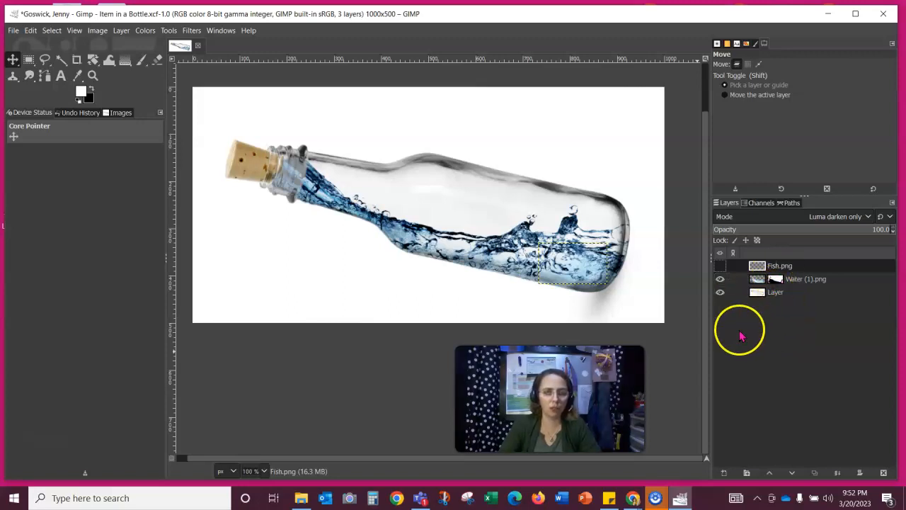
click(776, 293)
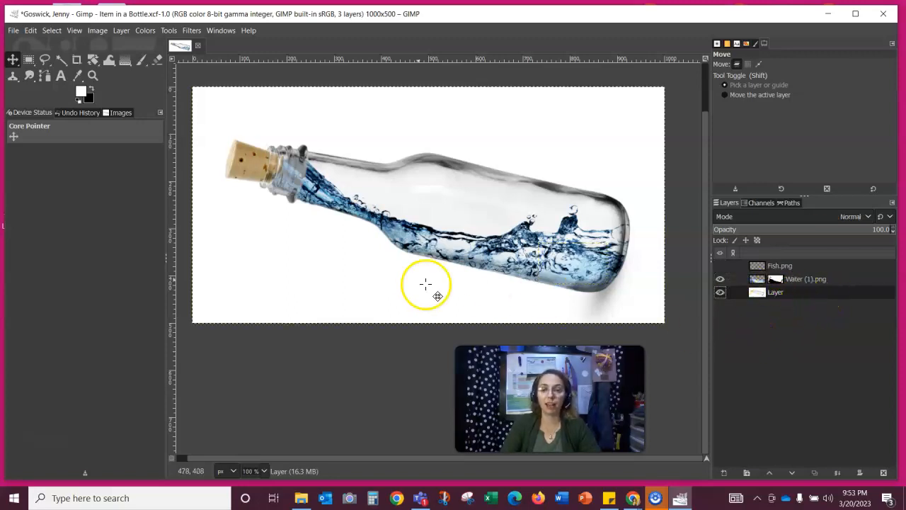
click(301, 498)
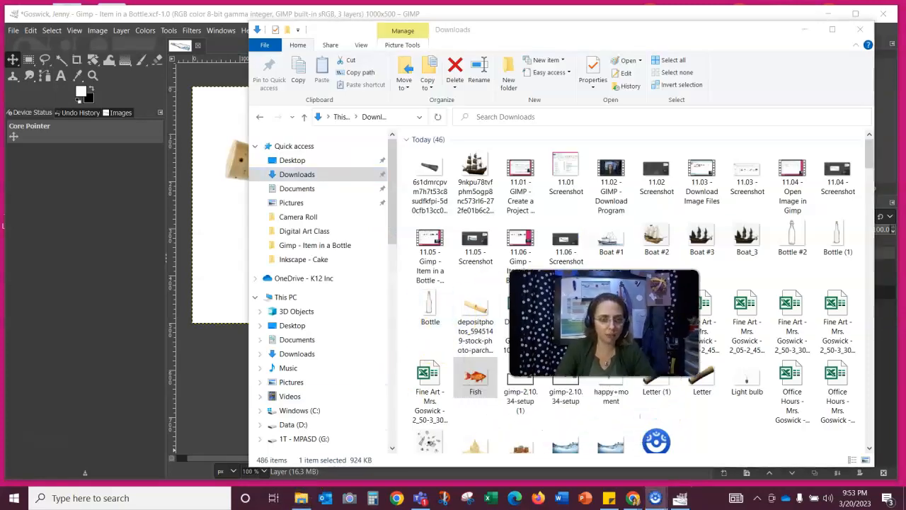
- Drag the sand-castle PNG from the Downloads folder onto the GIMP canvas as a new layer
scroll(552, 382, down, 3)
scroll(552, 382, down, 5)
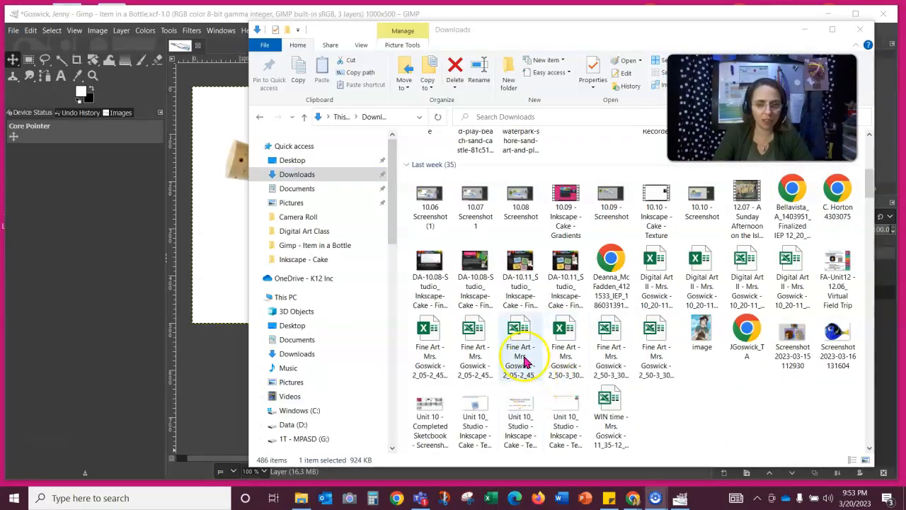
scroll(527, 354, up, 4)
drag(473, 306, 212, 366)
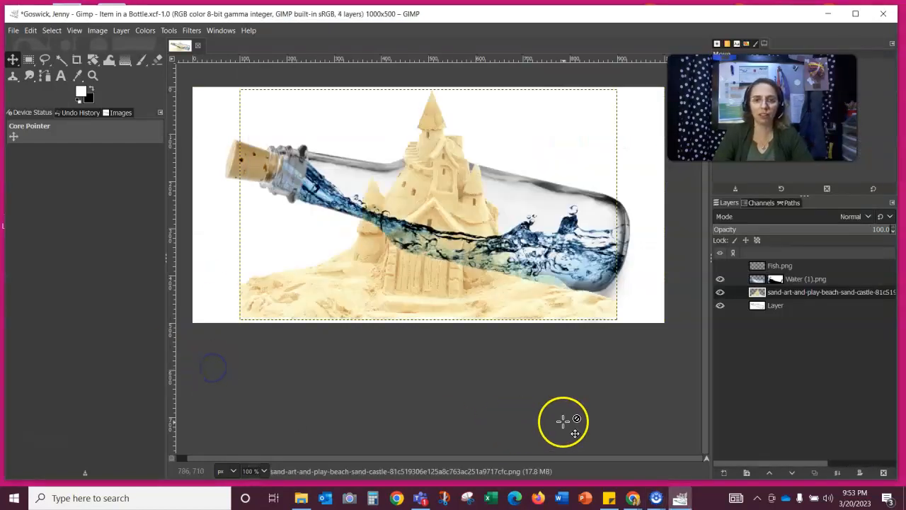
- Scale the sand castle down to about 304×186 and move it into the middle of the bottle
scroll(634, 401, up, 1)
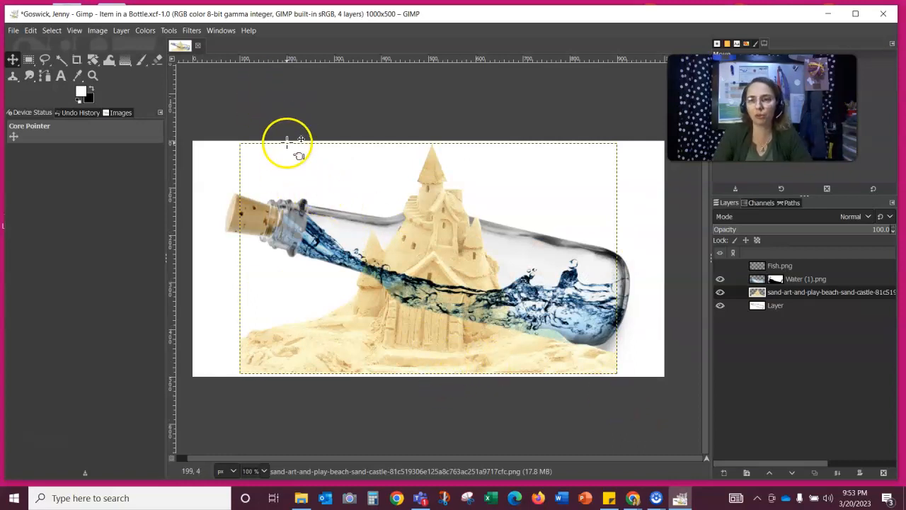
click(93, 61)
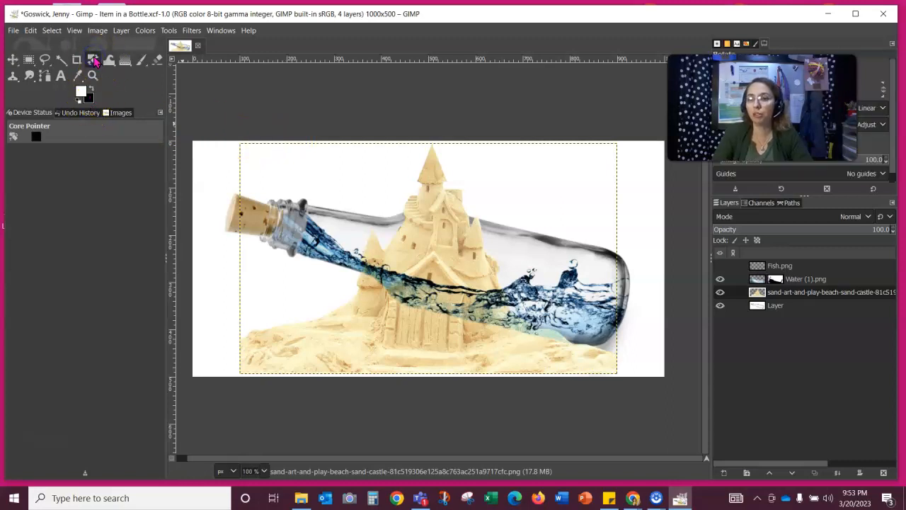
click(134, 90)
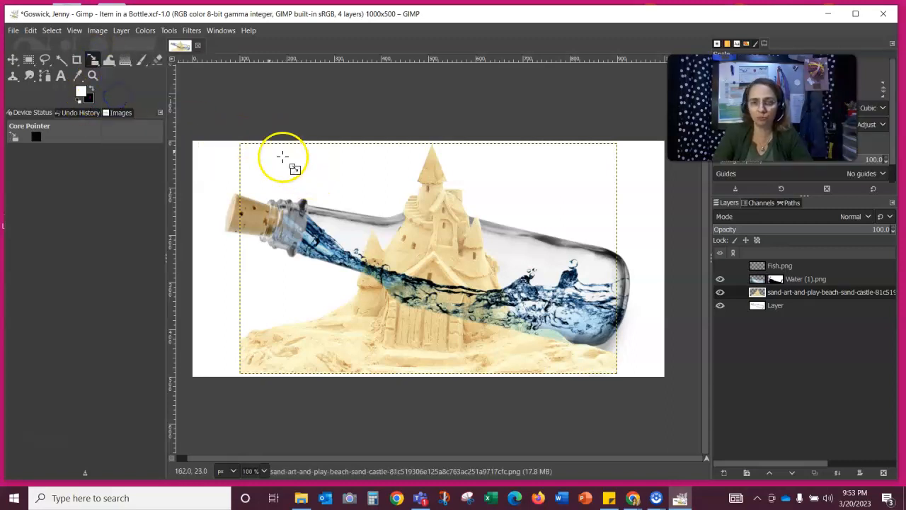
drag(241, 145, 481, 277)
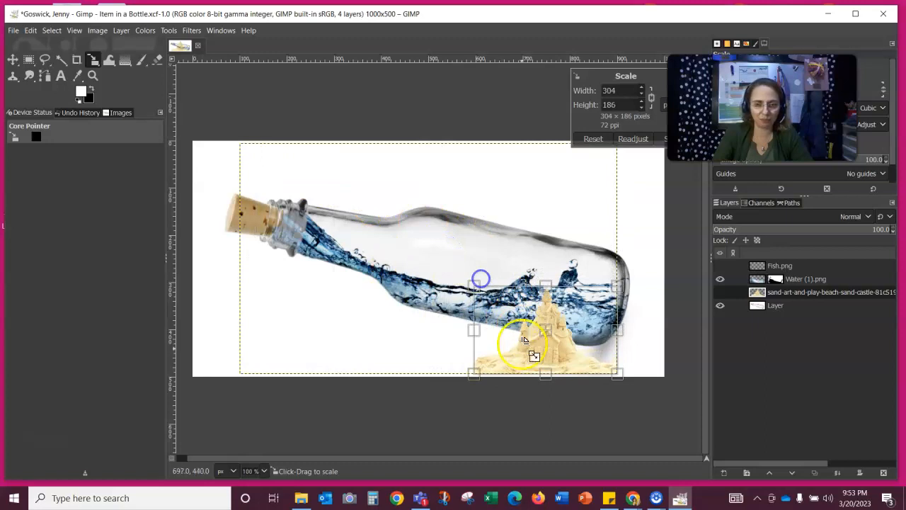
click(12, 59)
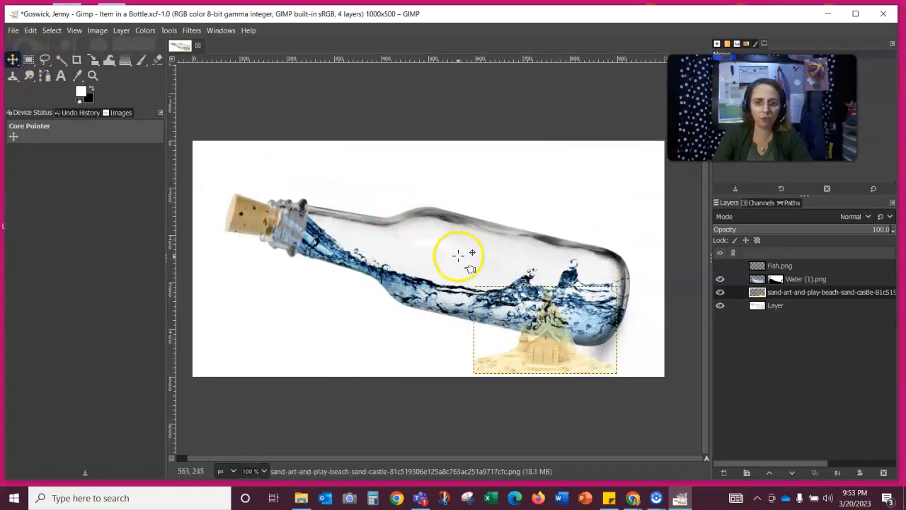
drag(540, 359, 465, 302)
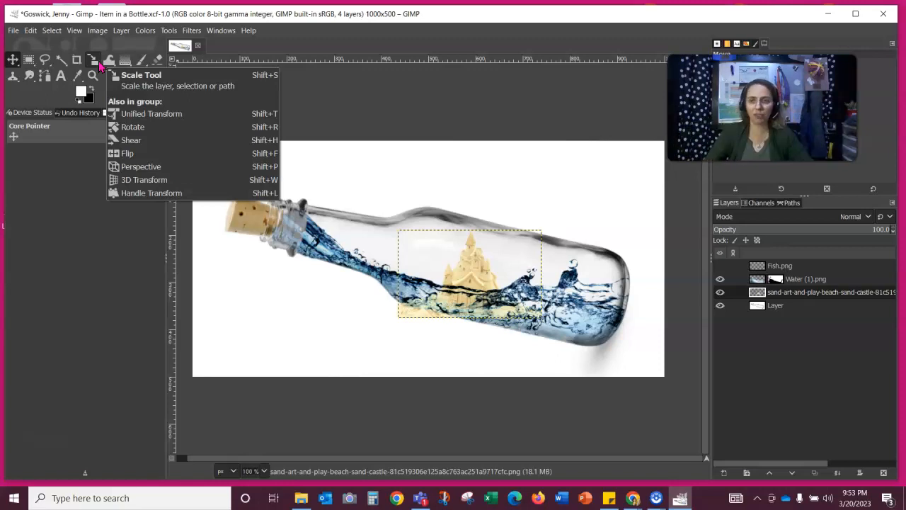
- Rotate the sand castle about 13°, nudge it up-left, and hide the Water (1).png layer
click(93, 62)
drag(93, 61, 136, 76)
drag(423, 249, 406, 214)
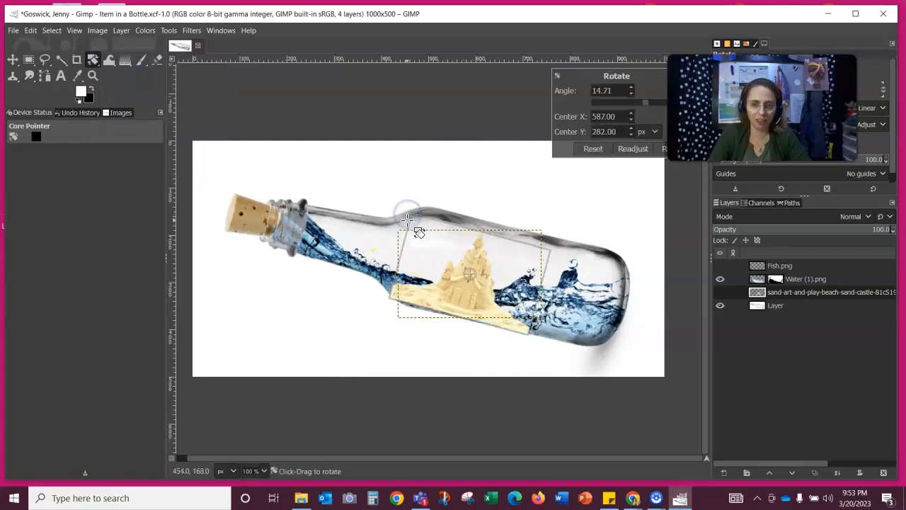
drag(406, 214, 405, 215)
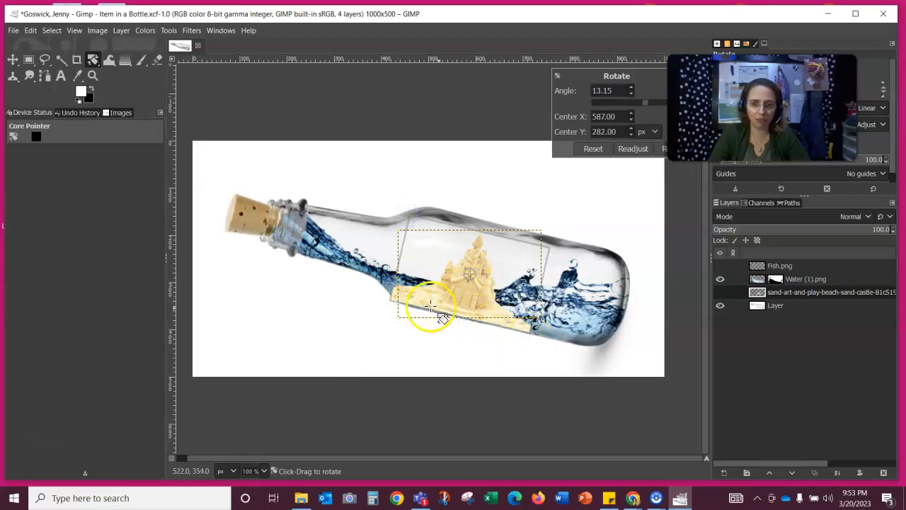
click(12, 59)
drag(467, 274, 442, 261)
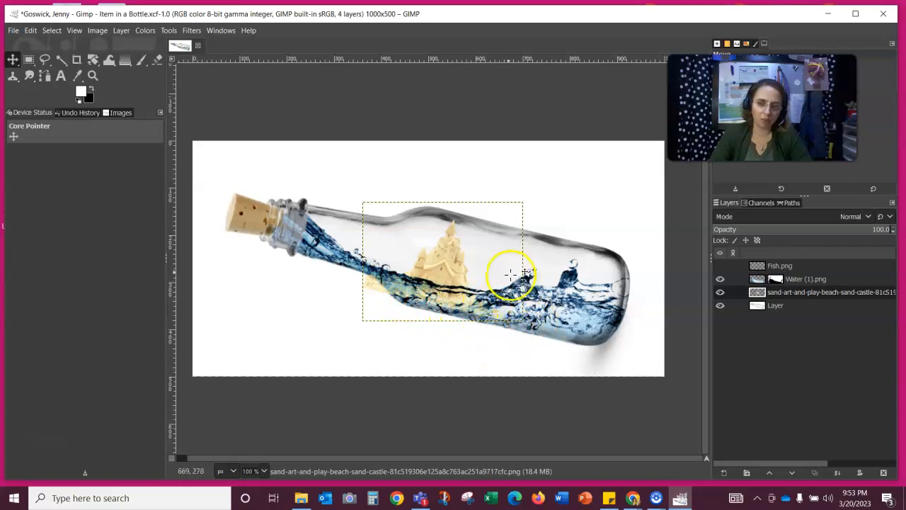
click(719, 279)
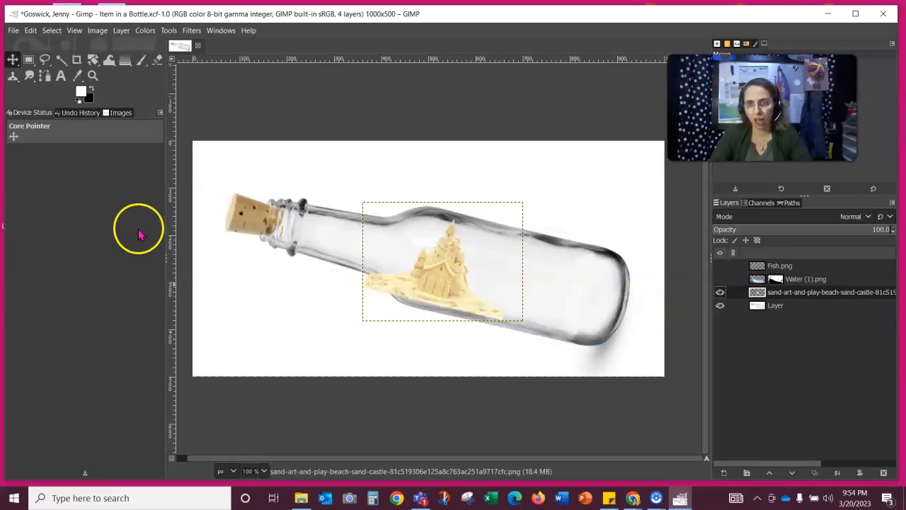
- Erase the stray sand outside the bottle using the Eraser with the Hardness 025 brush
click(158, 60)
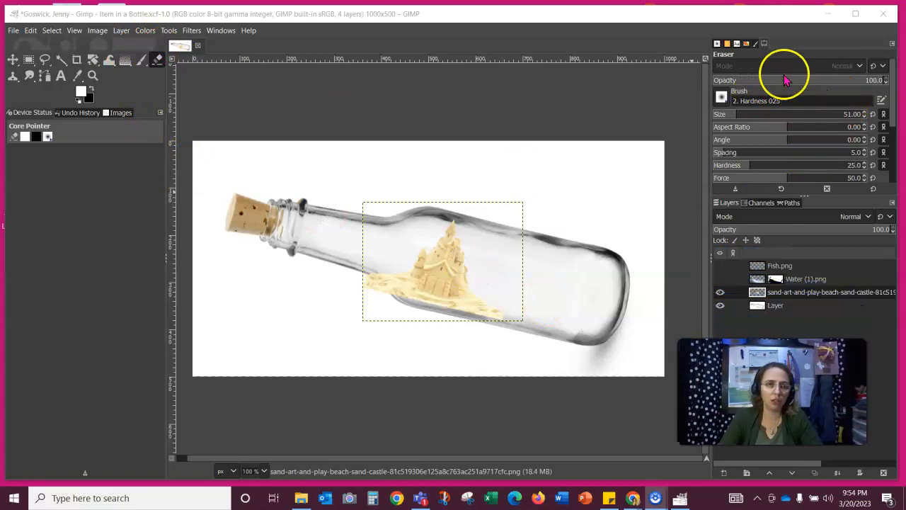
click(721, 98)
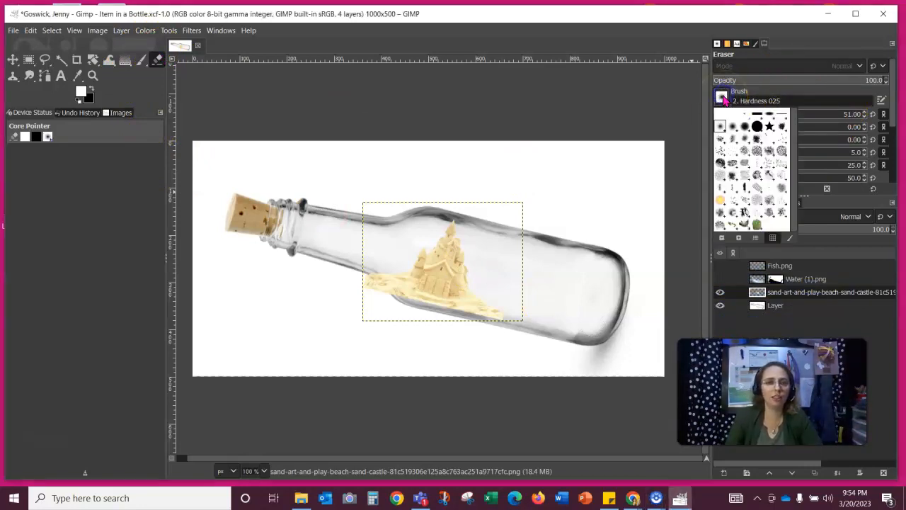
click(722, 127)
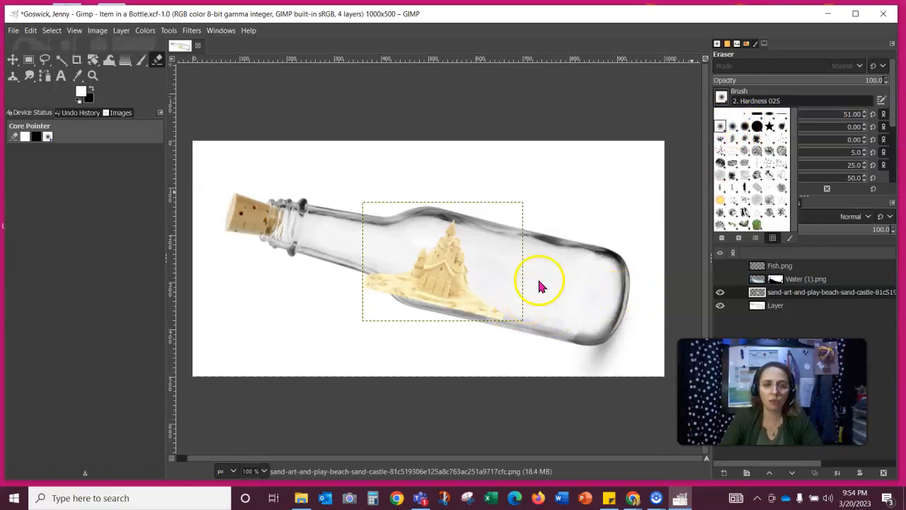
click(722, 97)
click(519, 318)
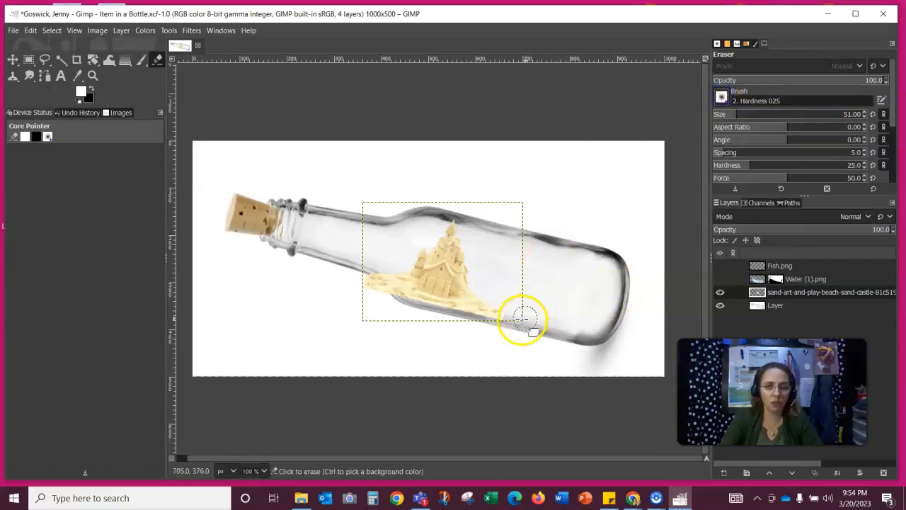
mouse_move(401, 343)
mouse_down()
mouse_move(495, 319)
mouse_move(356, 303)
mouse_move(370, 265)
mouse_move(428, 342)
mouse_move(333, 264)
mouse_move(418, 316)
mouse_move(526, 319)
mouse_move(406, 316)
mouse_move(538, 327)
mouse_move(501, 302)
mouse_up()
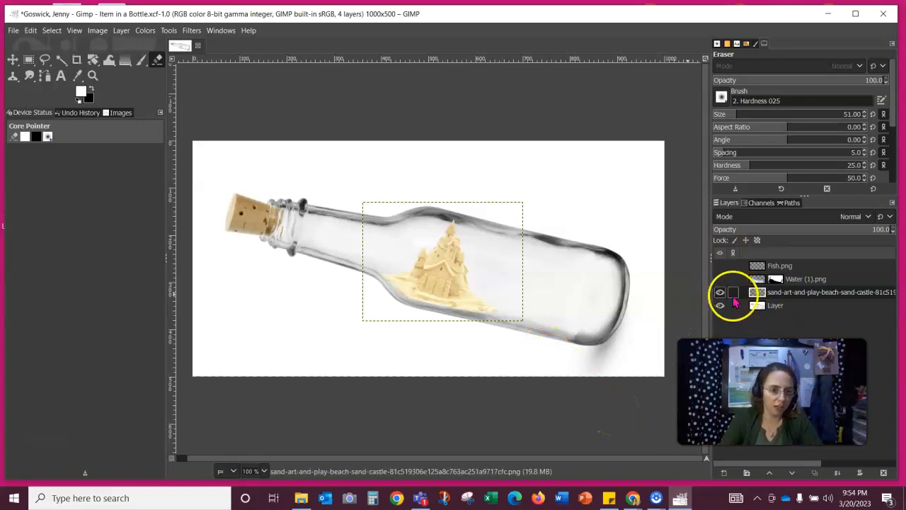
- Show the water layer again and set the sand castle layer to Multiply blending
click(720, 279)
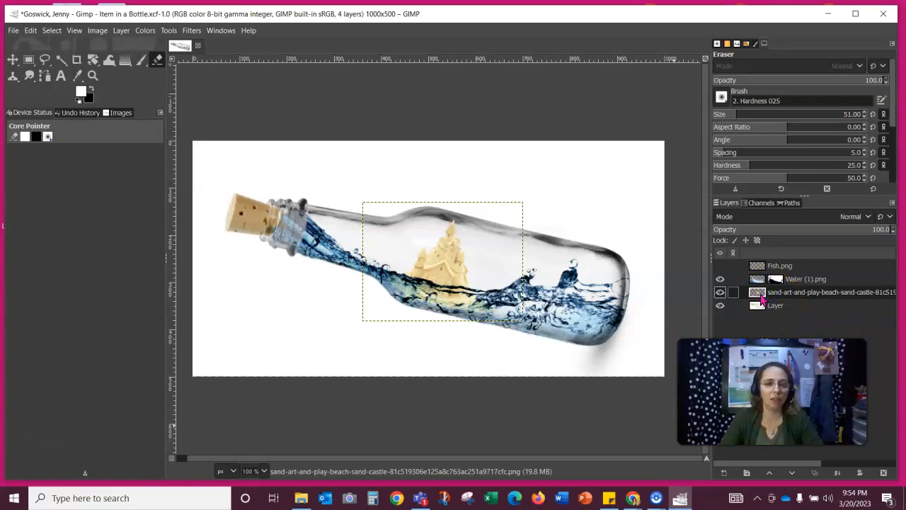
click(865, 216)
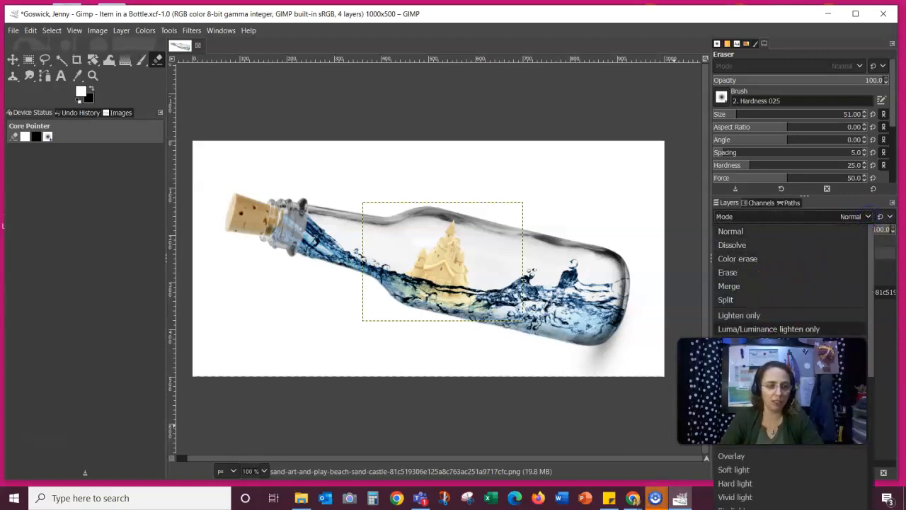
click(772, 382)
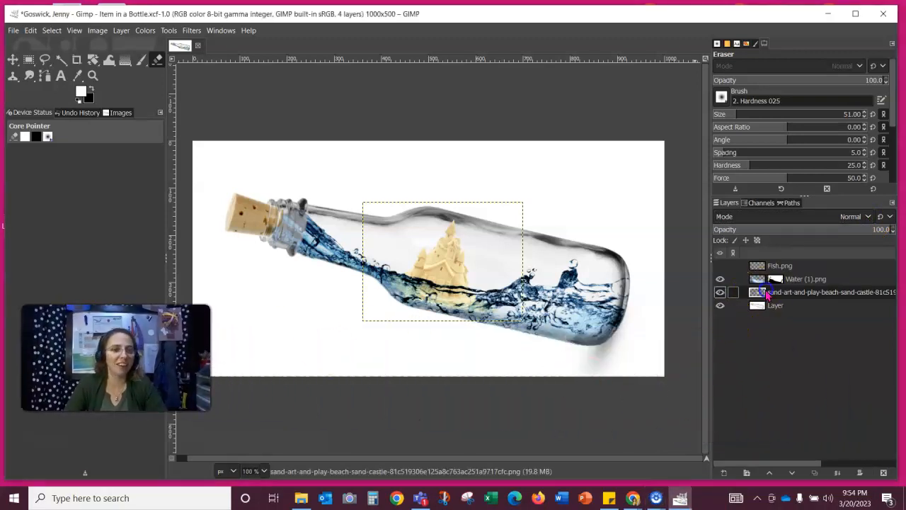
click(863, 215)
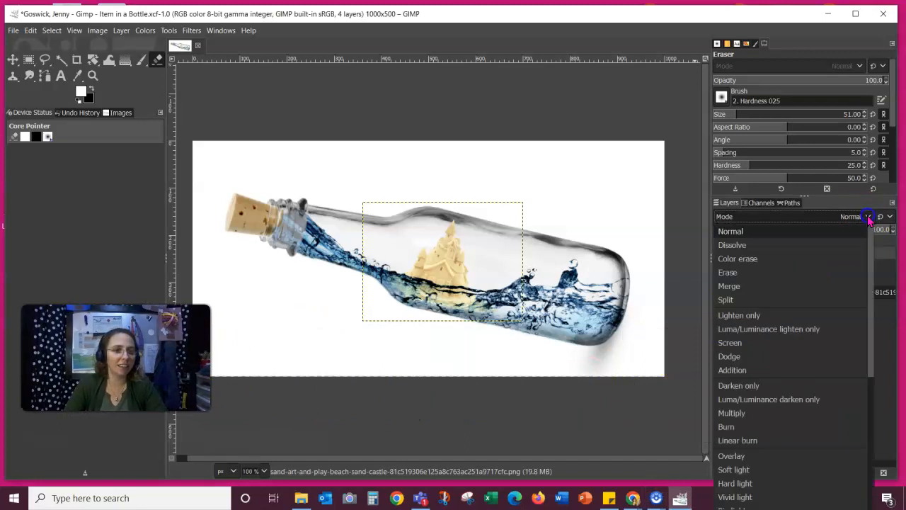
click(736, 413)
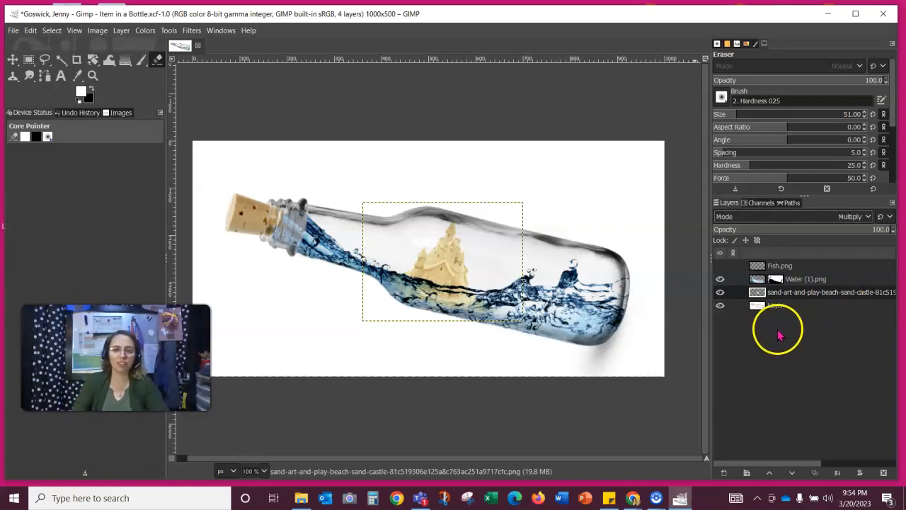
- Hide the goldfish and sand castle layers and select the white background layer
click(719, 266)
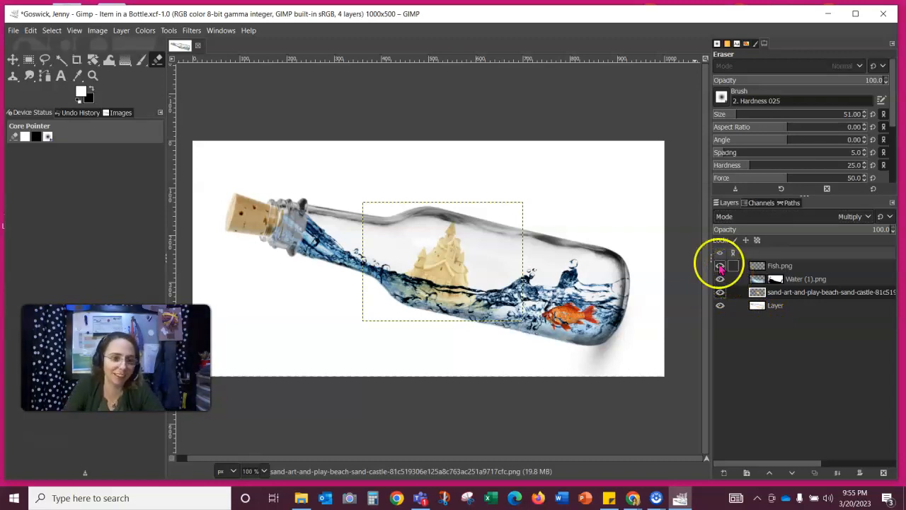
click(719, 265)
click(719, 292)
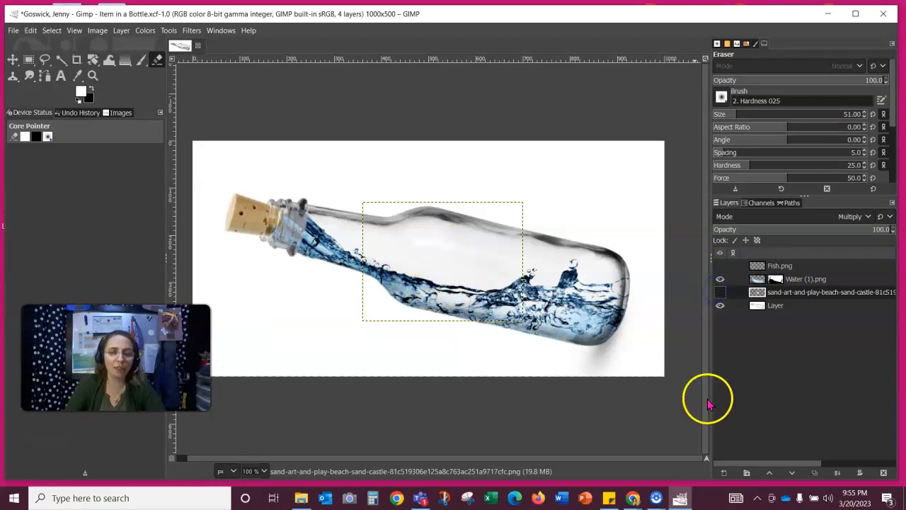
click(769, 307)
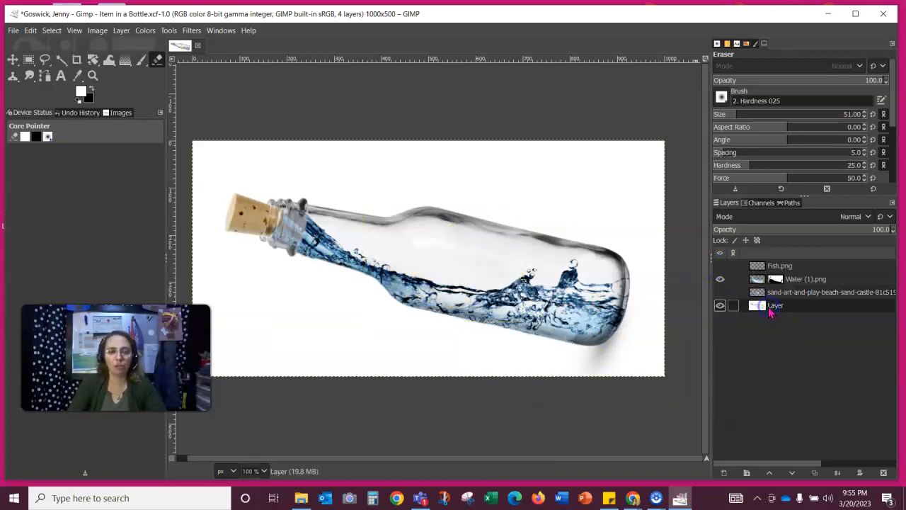
- Drag the pirate ship image from the top of Downloads onto the GIMP canvas
click(301, 498)
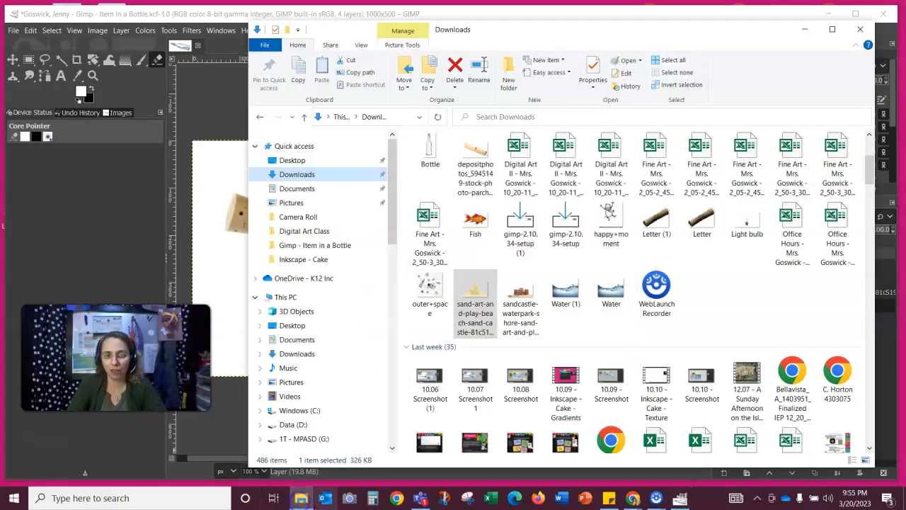
scroll(773, 297, up, 2)
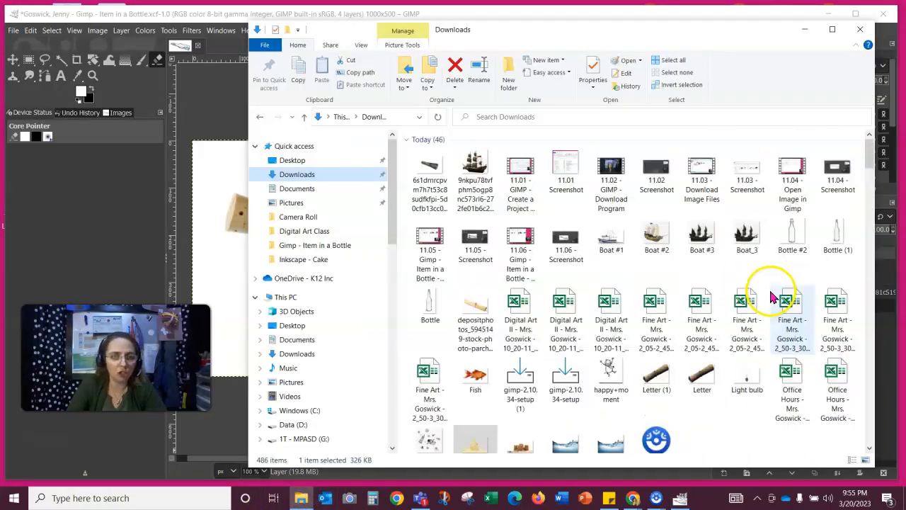
drag(474, 174, 244, 252)
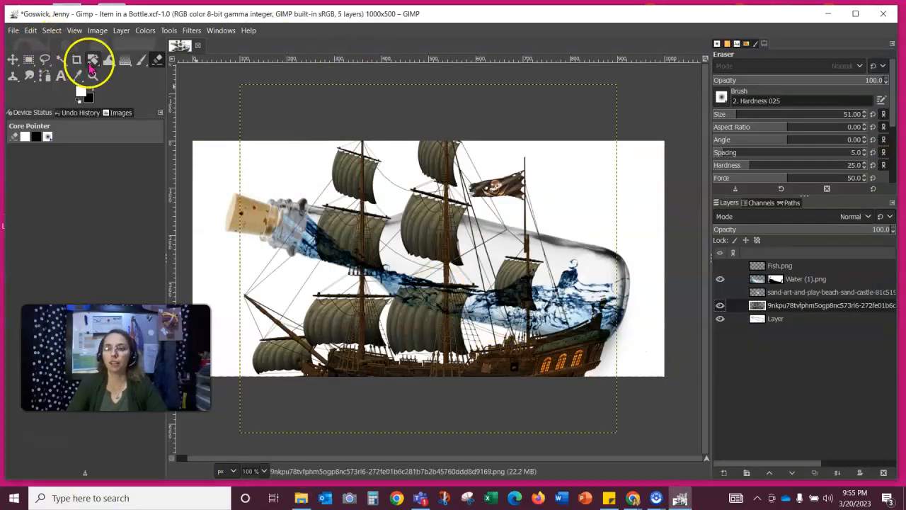
- Scale the pirate ship layer down from its top-left and bottom-right corners
click(92, 61)
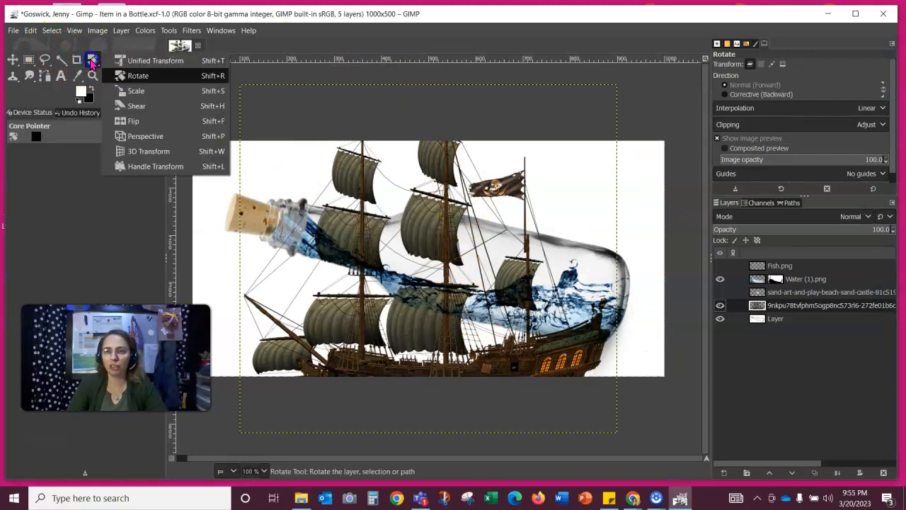
click(134, 89)
drag(247, 90, 527, 370)
drag(594, 423, 586, 414)
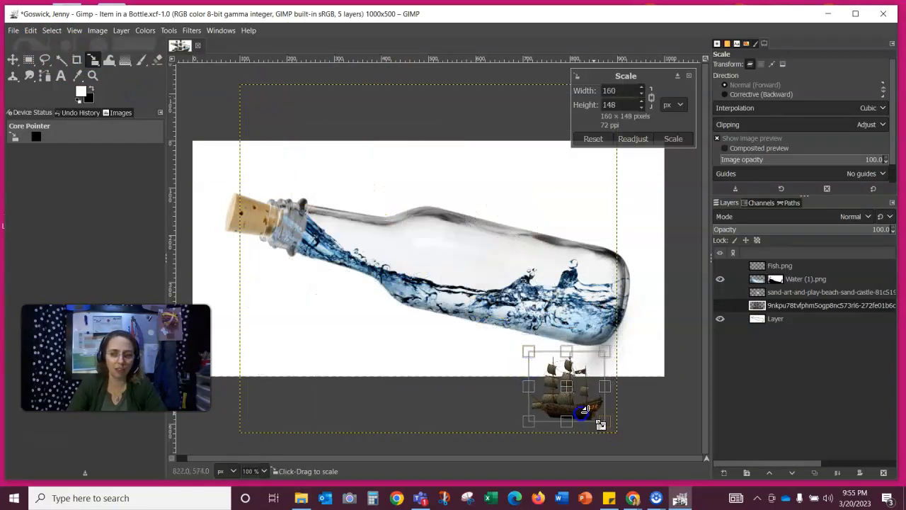
- Move the ship onto the water inside the bottle and stack its layer above Water (1).png
click(13, 59)
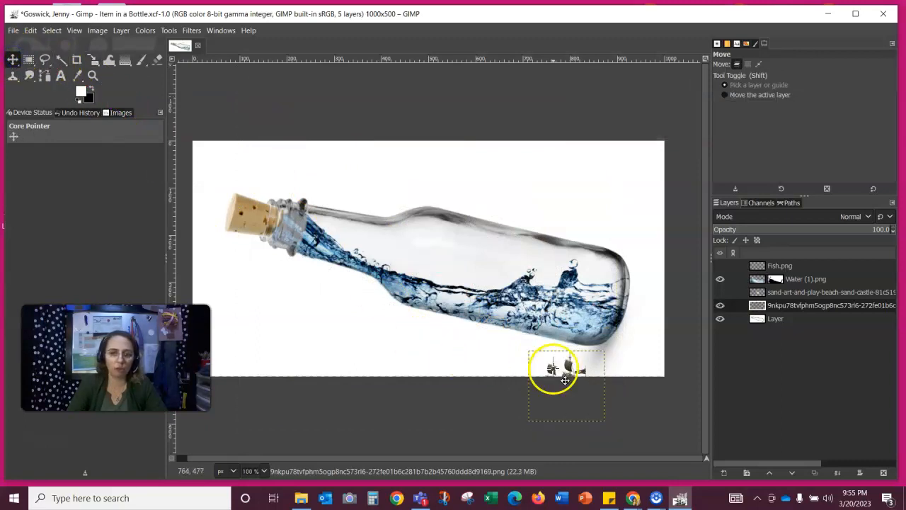
drag(562, 375, 478, 245)
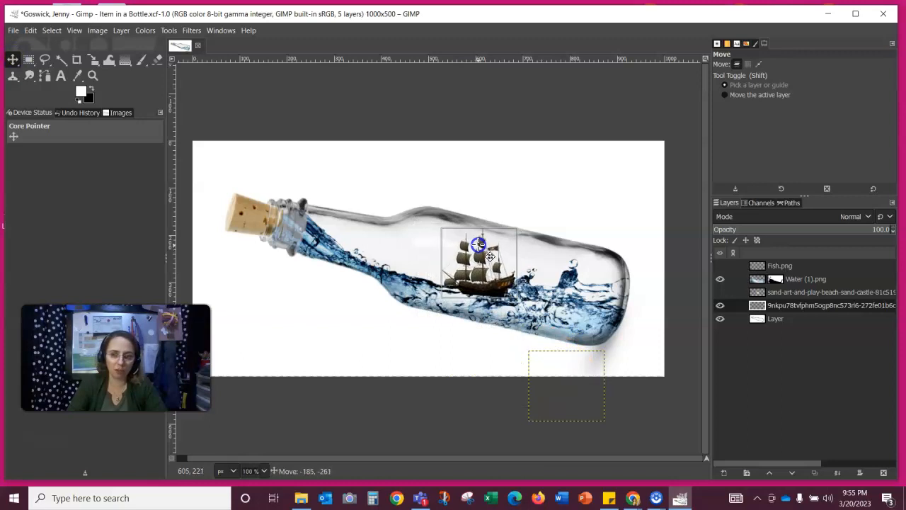
drag(481, 287, 473, 293)
drag(786, 307, 788, 281)
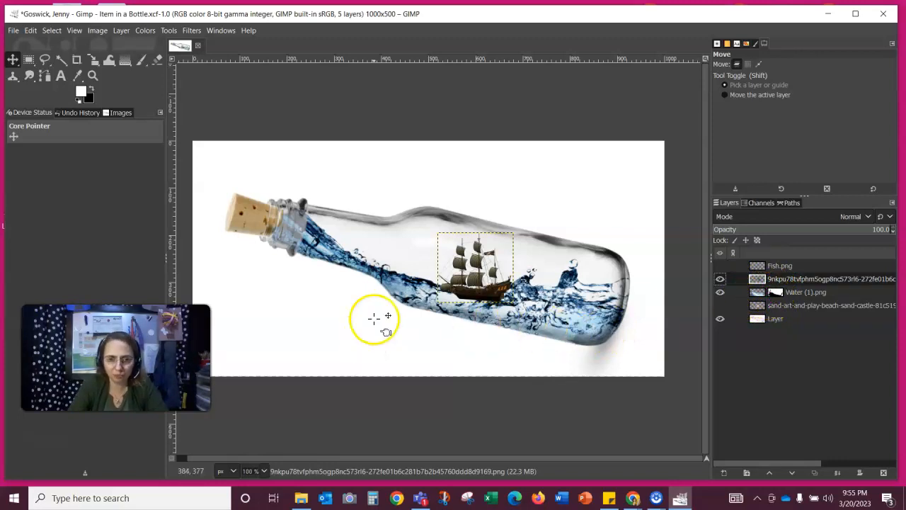
- Nudge the ship, set its layer to Multiply, and show the sand castle and goldfish again
drag(487, 291, 485, 286)
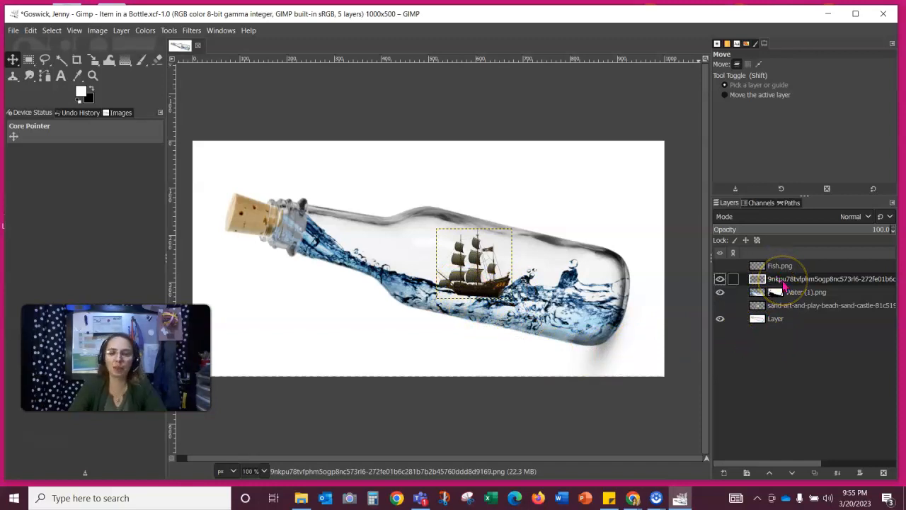
click(868, 216)
click(867, 216)
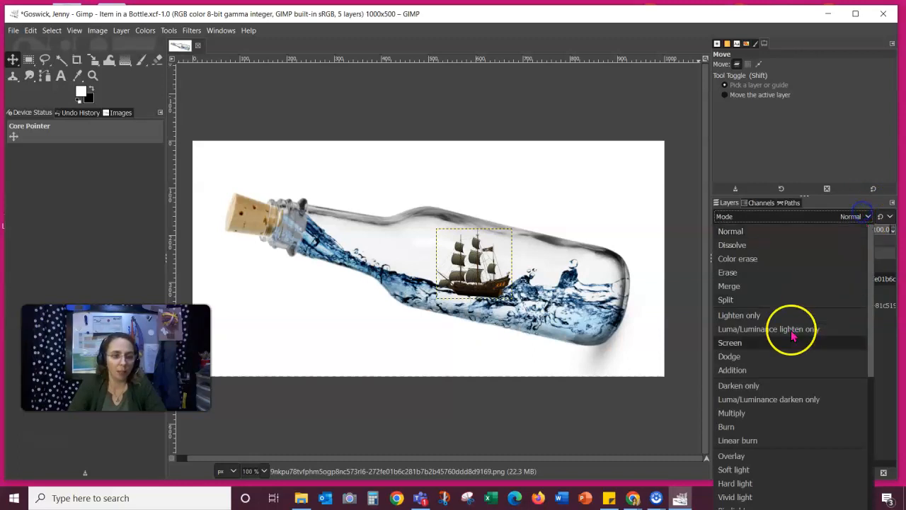
click(748, 413)
click(788, 353)
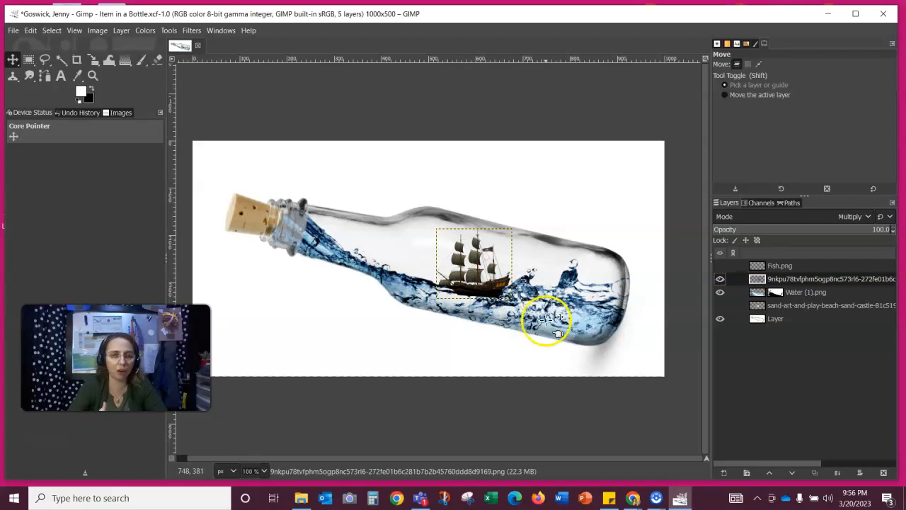
click(720, 305)
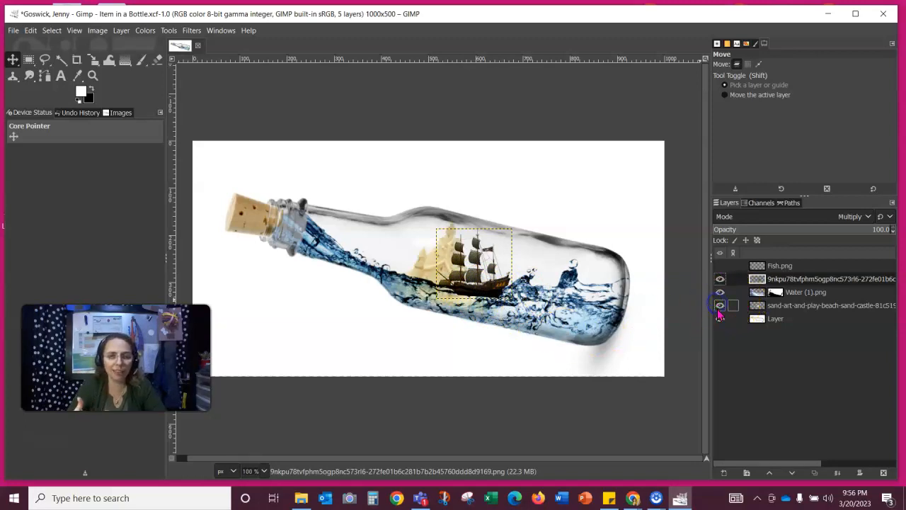
click(720, 266)
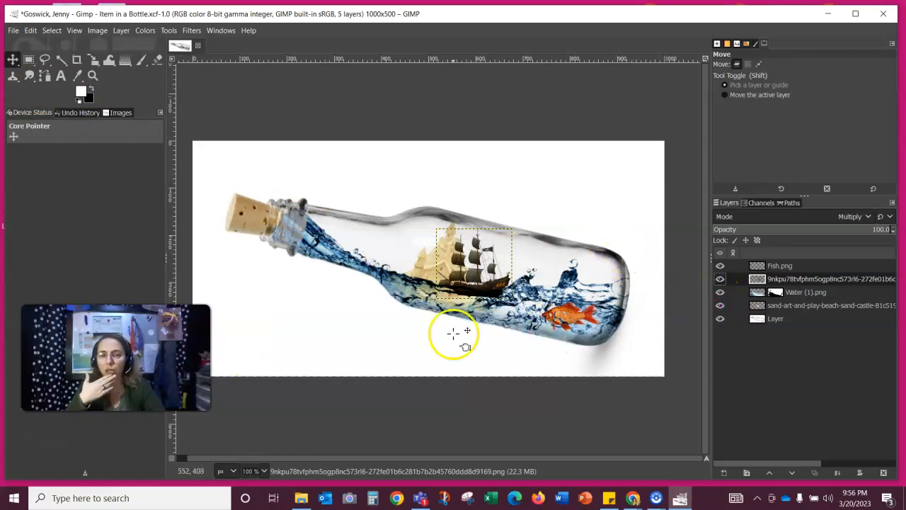
- Nudge the ship toward the bottle neck, then hide the ship layer and select Fish.png
mouse_move(481, 283)
mouse_down()
mouse_move(361, 256)
mouse_move(528, 278)
mouse_move(402, 256)
mouse_move(362, 264)
mouse_move(537, 312)
mouse_move(524, 291)
mouse_move(471, 280)
mouse_up()
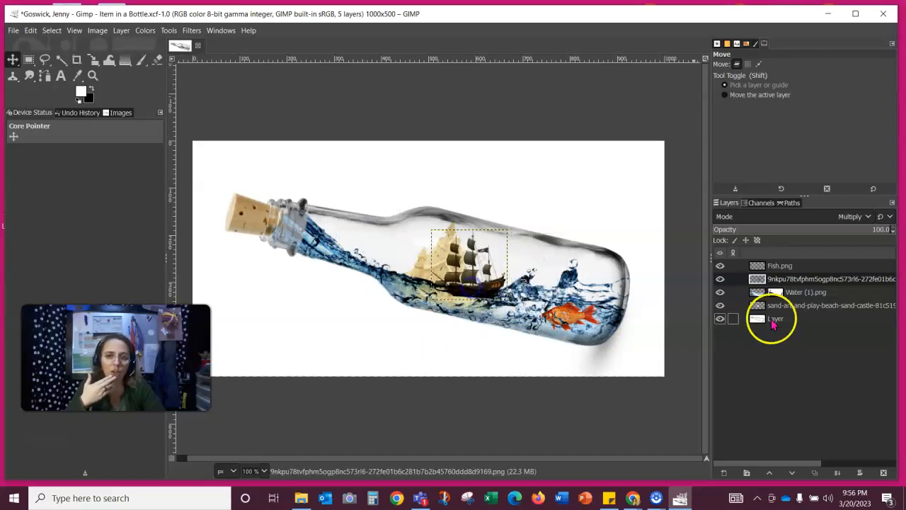
click(719, 305)
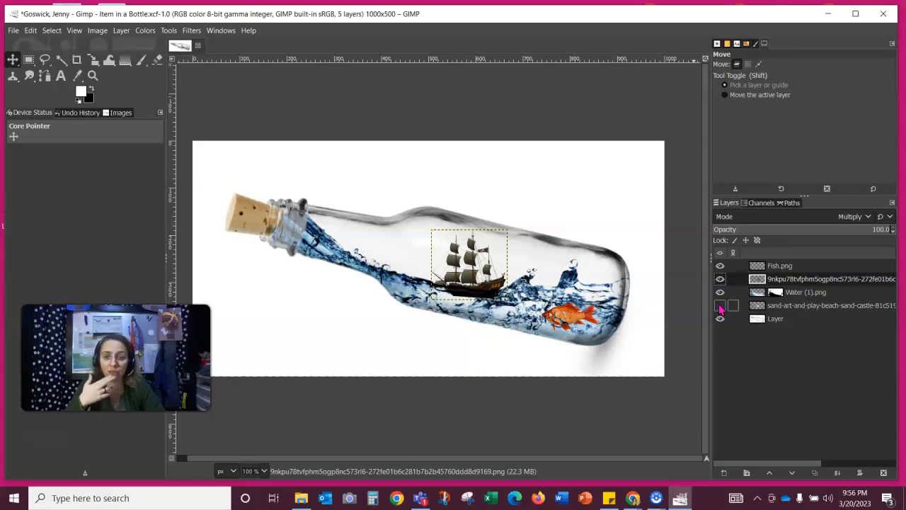
click(719, 305)
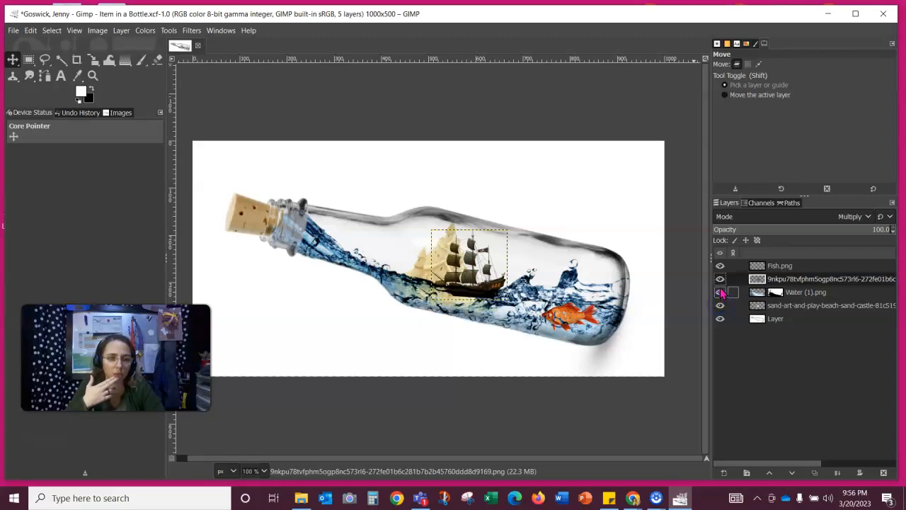
click(719, 279)
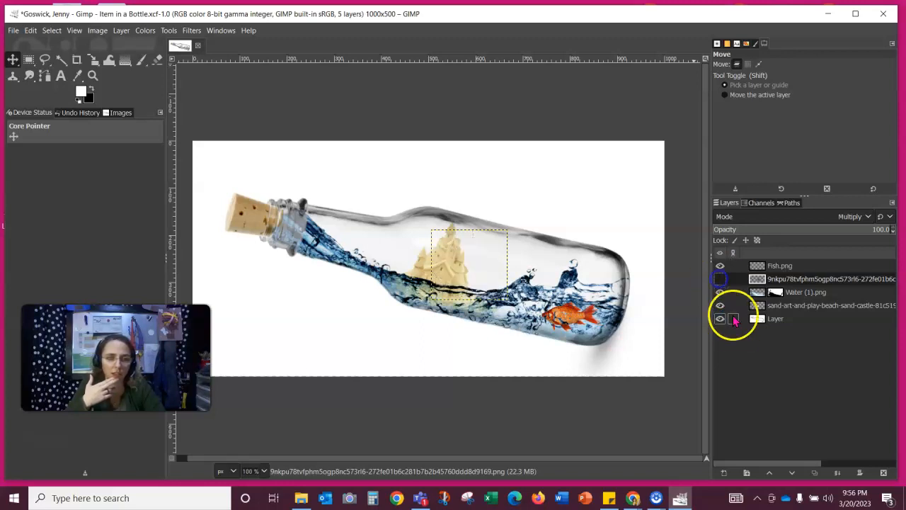
click(758, 270)
- Scale the goldfish to 82×48 px, move it lower into the water, then select the background layer
mouse_move(94, 62)
click(135, 90)
click(606, 338)
drag(606, 338, 582, 326)
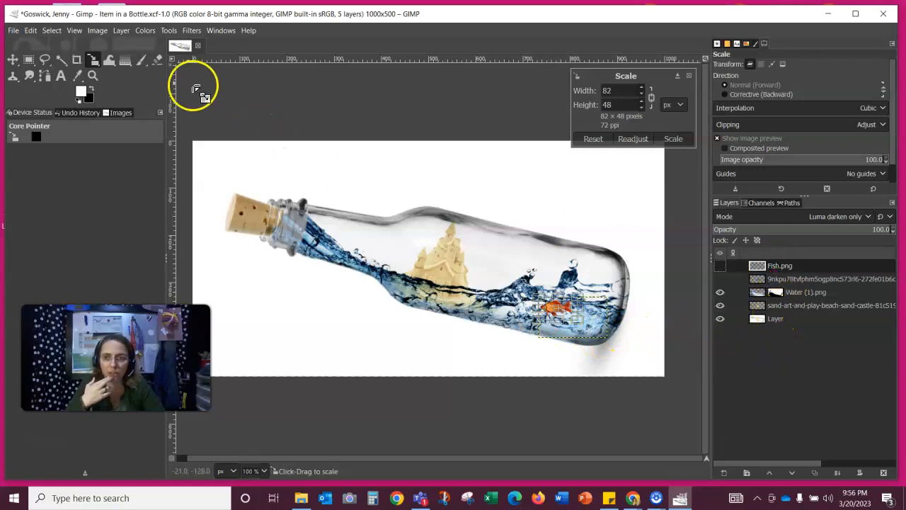
click(13, 59)
drag(554, 310, 589, 334)
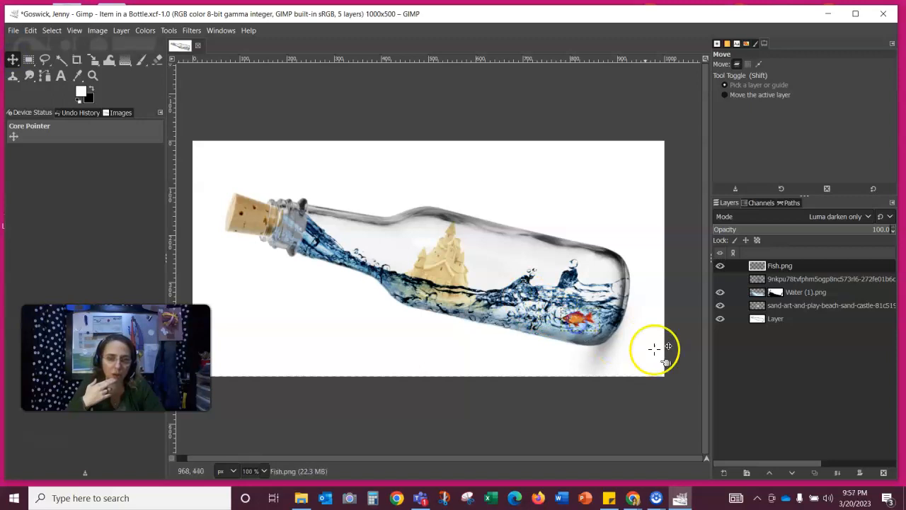
click(778, 319)
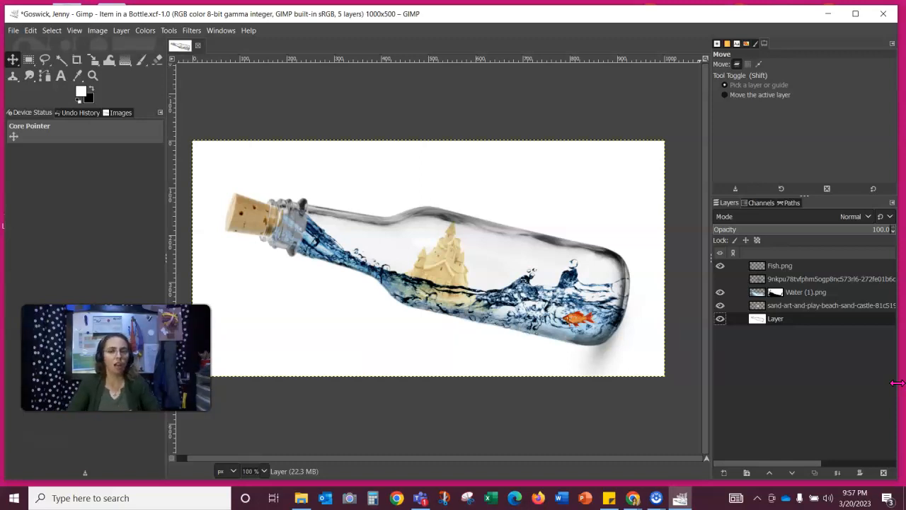
- Save the Item in a Bottle project, then snip the whole GIMP window into Snip & Sketch
click(13, 31)
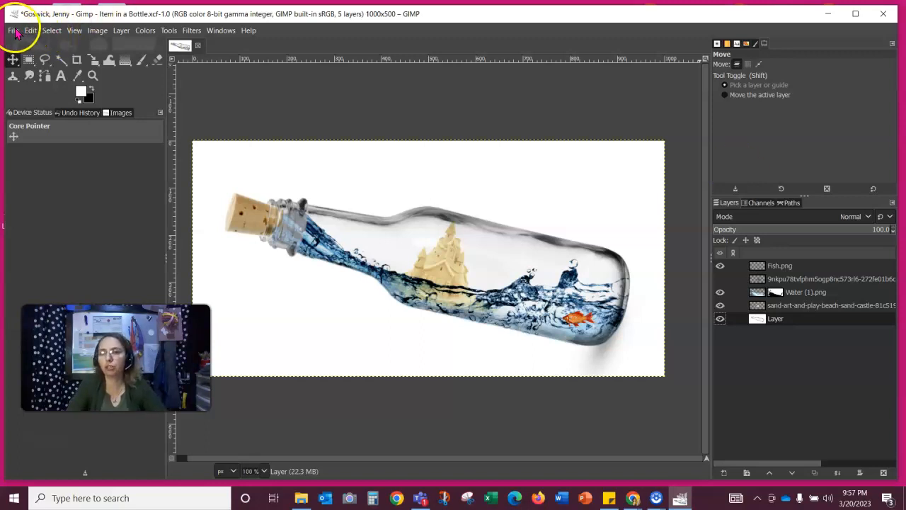
click(44, 135)
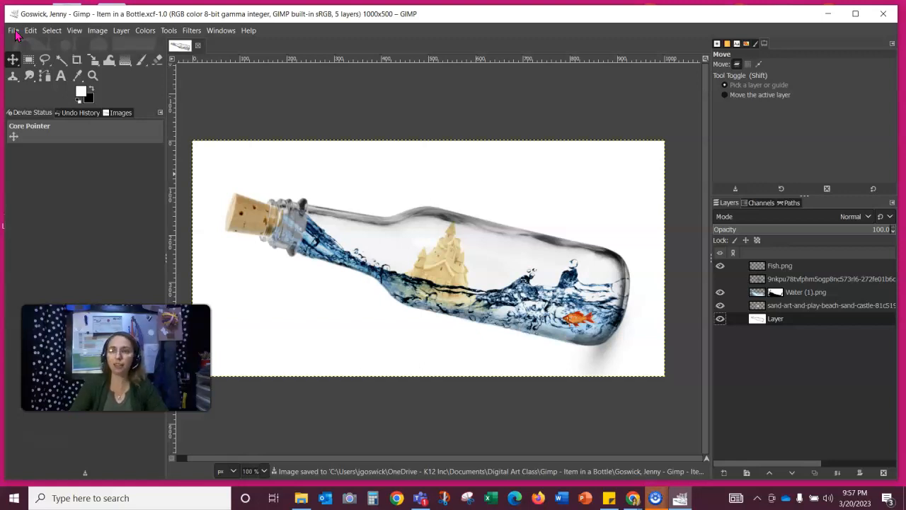
key(super+shift+s)
drag(4, 3, 896, 471)
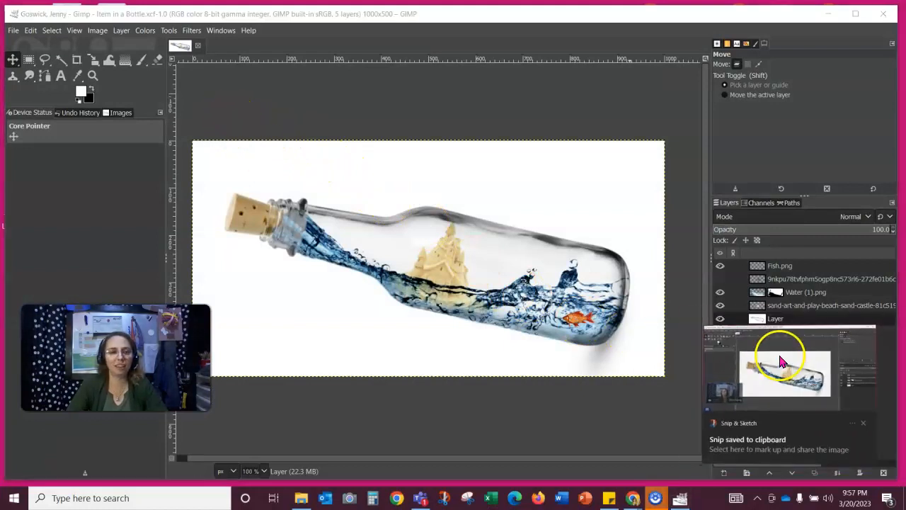
click(779, 362)
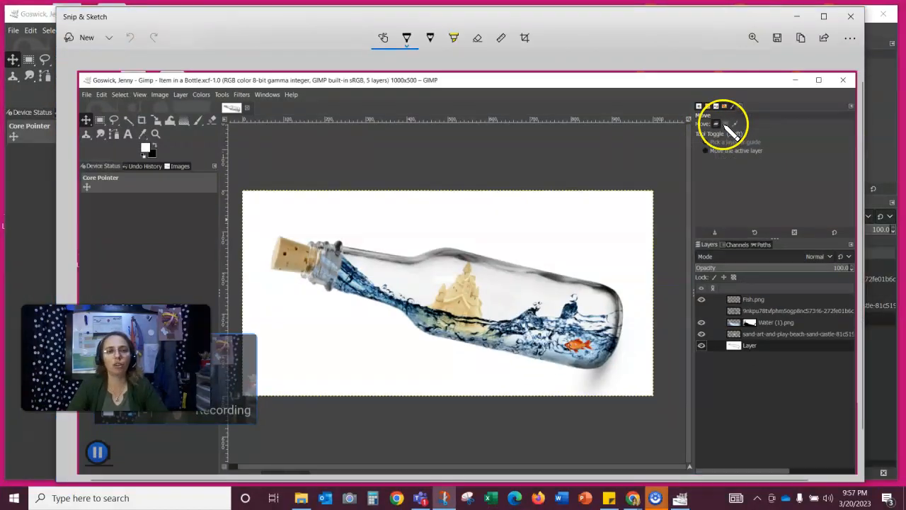